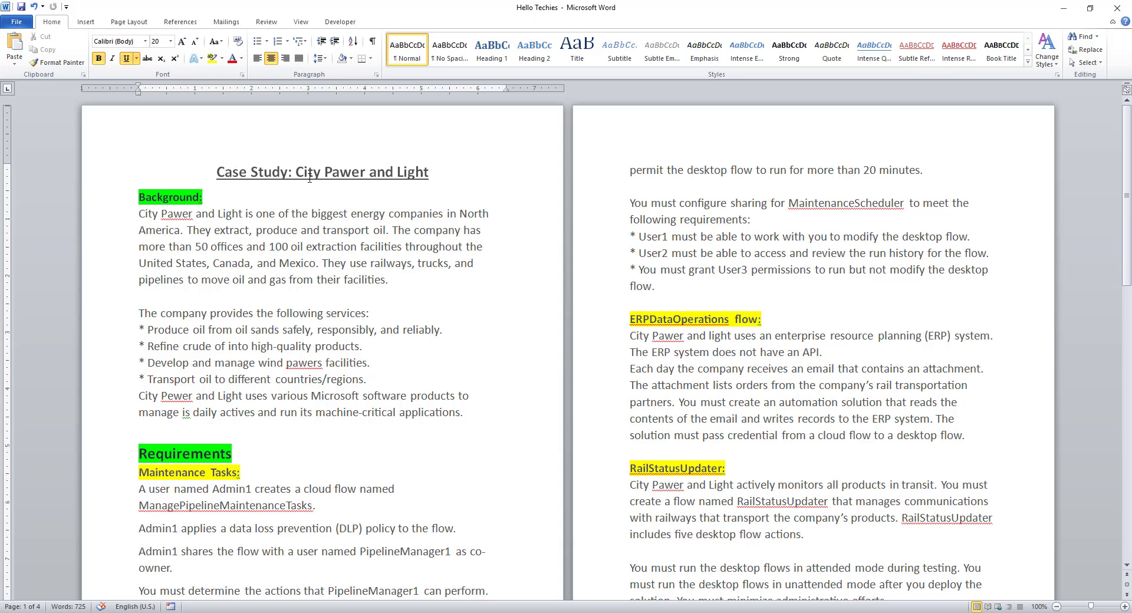
# Step: Examine the misspelled variants of "Power" in the title, Background, services list and RailStatusUpdater section of the Hello Techies document
pyautogui.moveTo(296, 172); pyautogui.dragTo(428, 174)
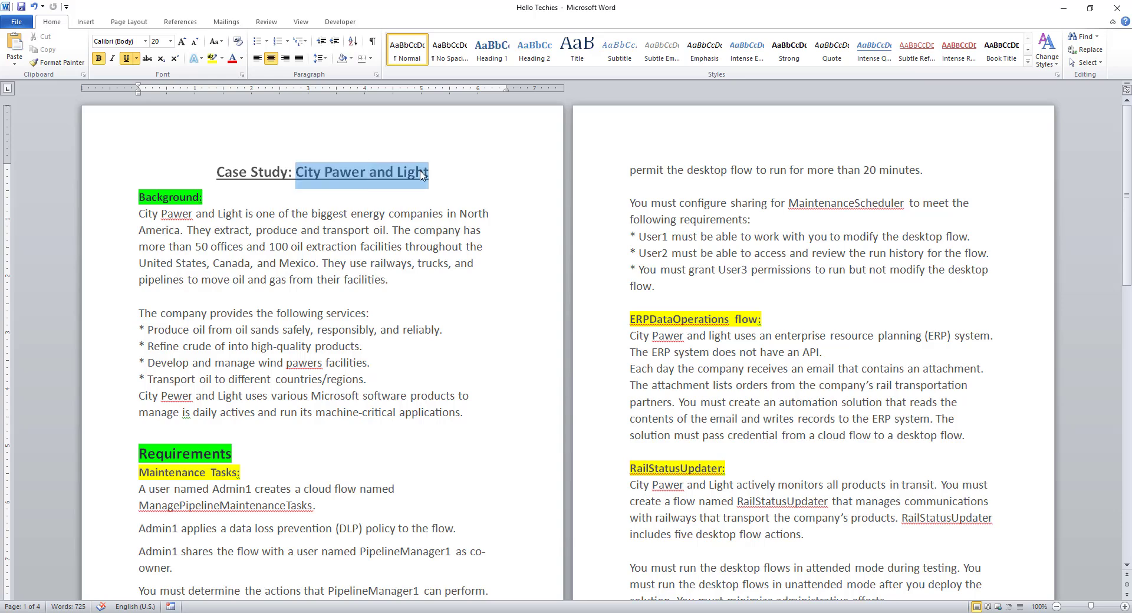
pyautogui.doubleClick(347, 176)
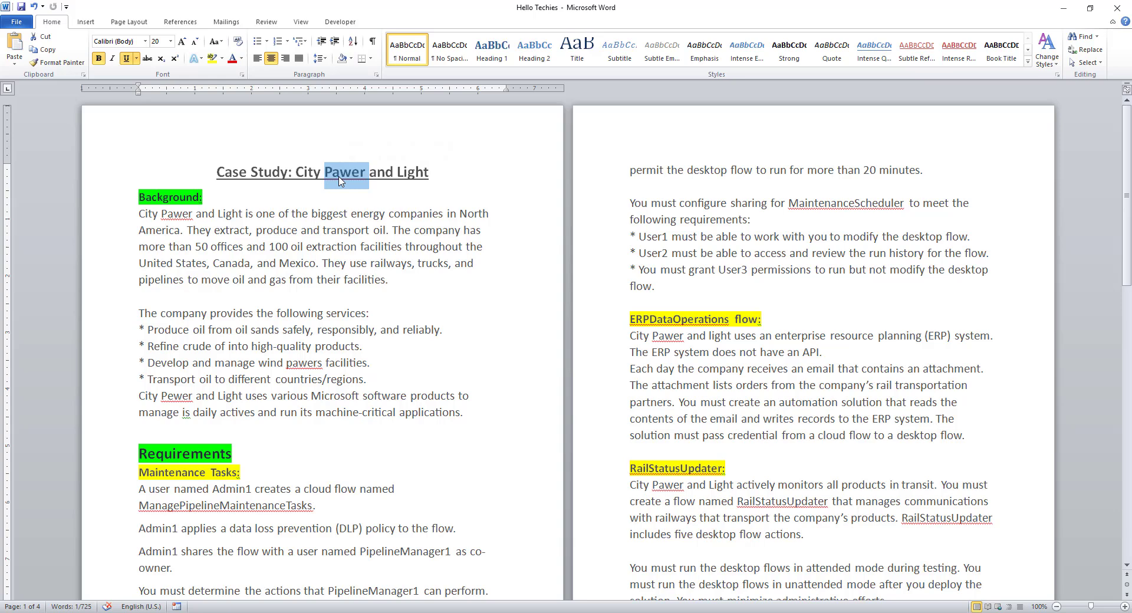
pyautogui.doubleClick(178, 215)
pyautogui.doubleClick(304, 363)
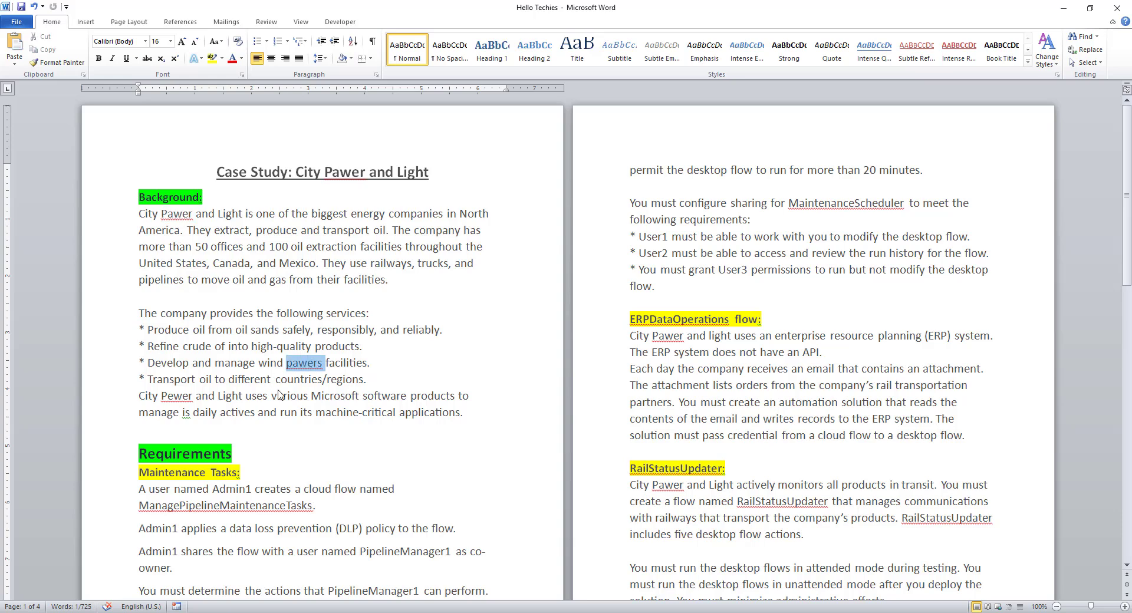
pyautogui.doubleClick(180, 397)
pyautogui.doubleClick(664, 486)
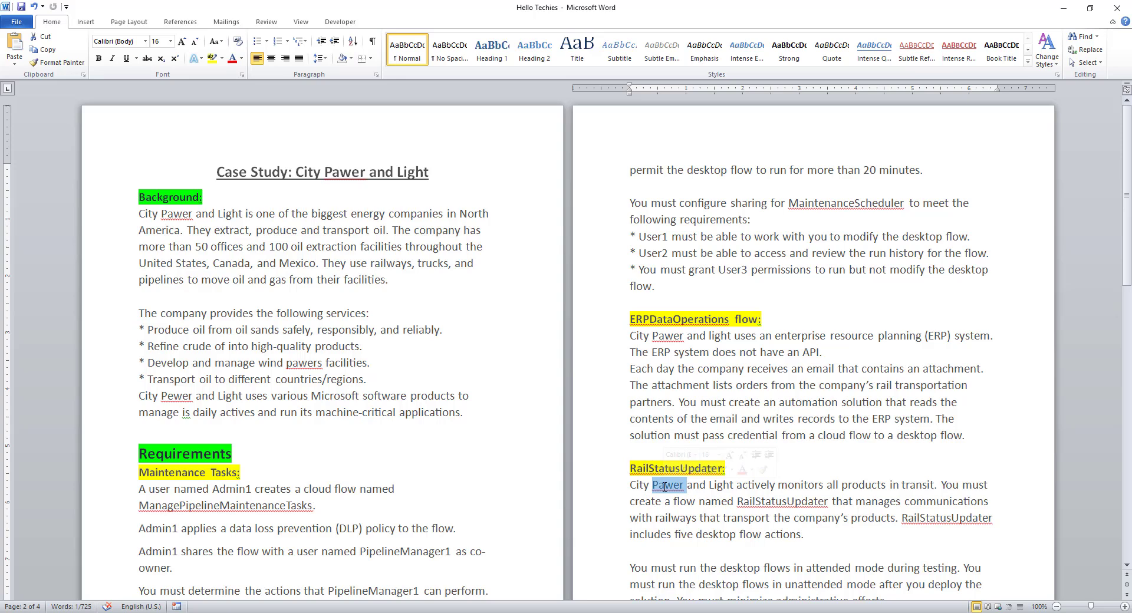
pyautogui.doubleClick(353, 172)
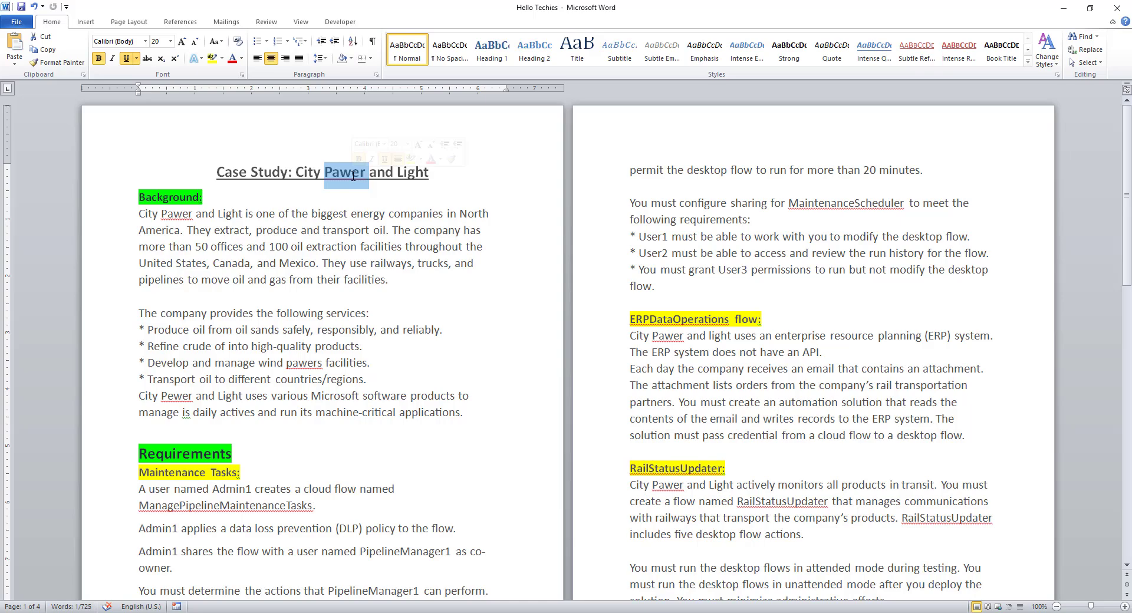
# Step: Switch to Power Automate and save the find-and-replace action with "Pawer" as the text to find and "Power" as the replacement
pyautogui.hotkey('alt', 'Tab')
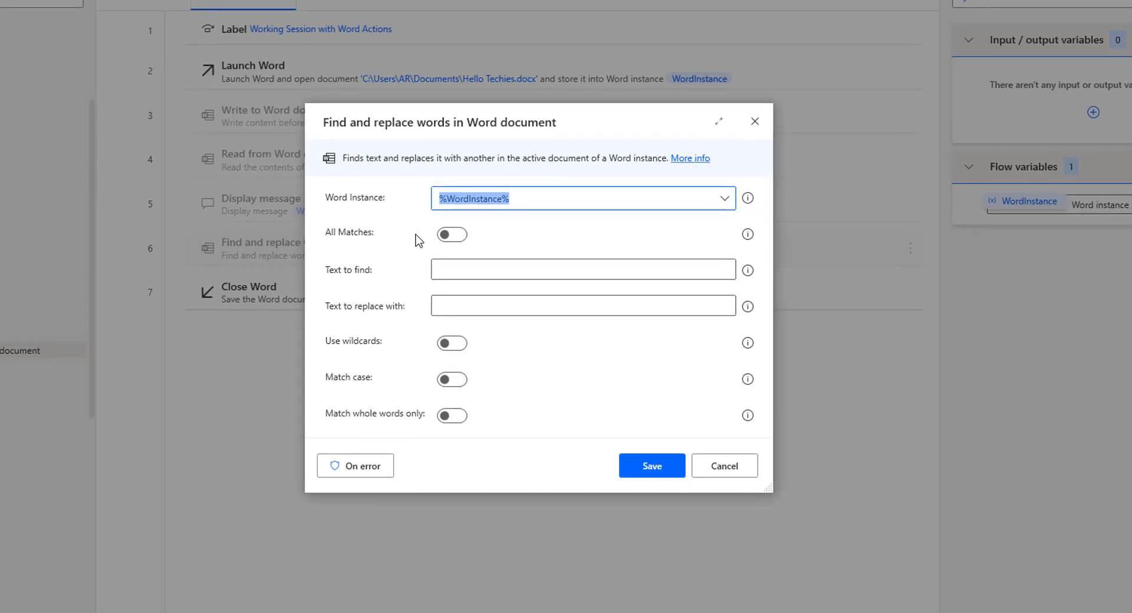
pyautogui.click(447, 247)
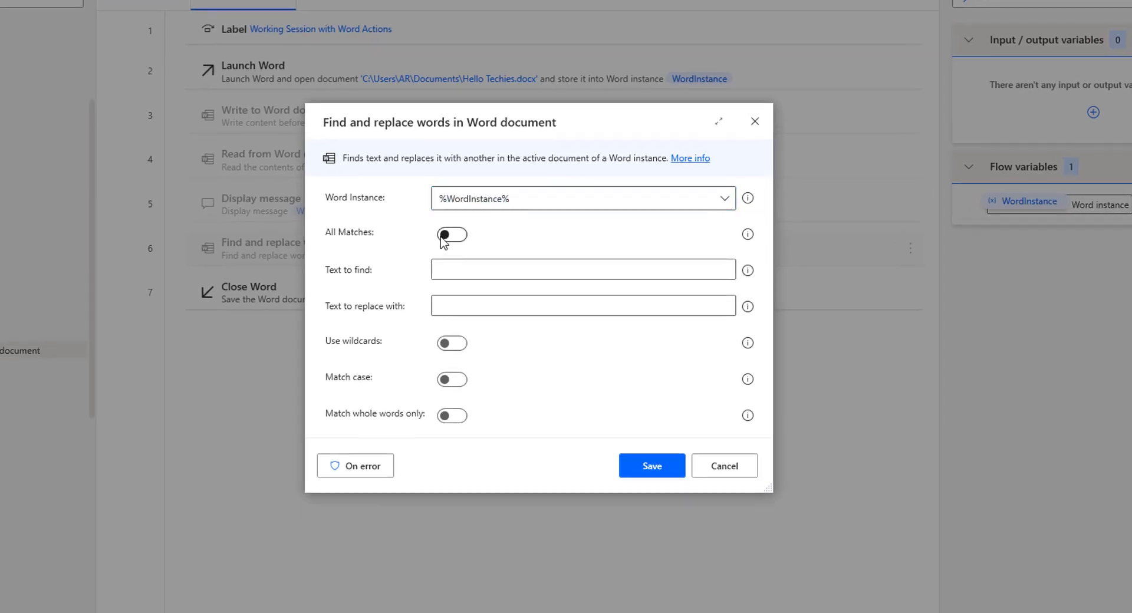
pyautogui.click(450, 268)
pyautogui.write('Power')
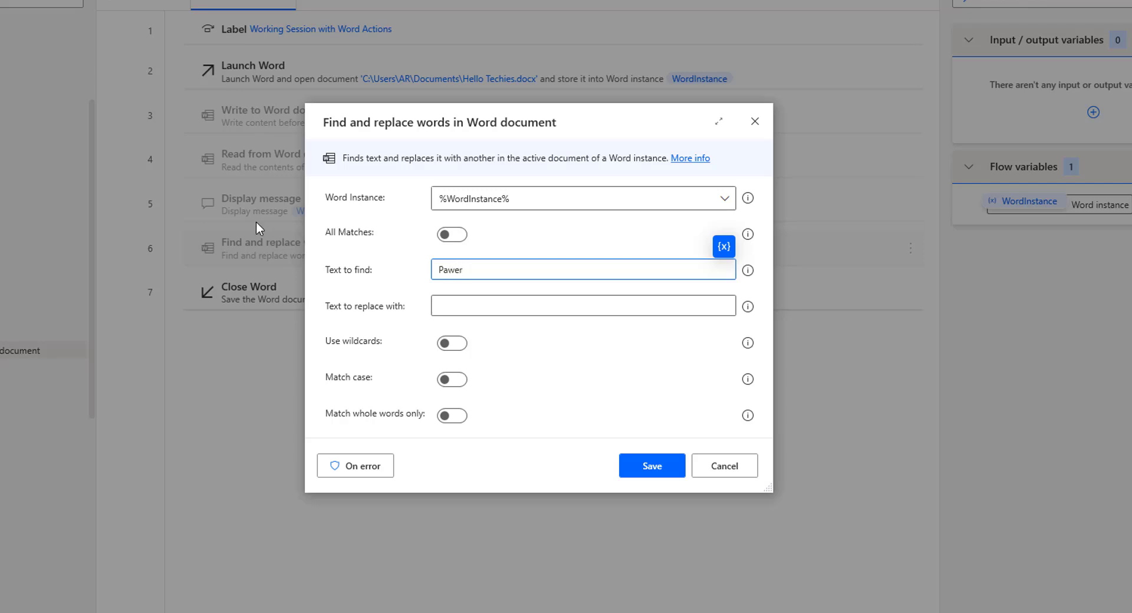
pyautogui.click(451, 310)
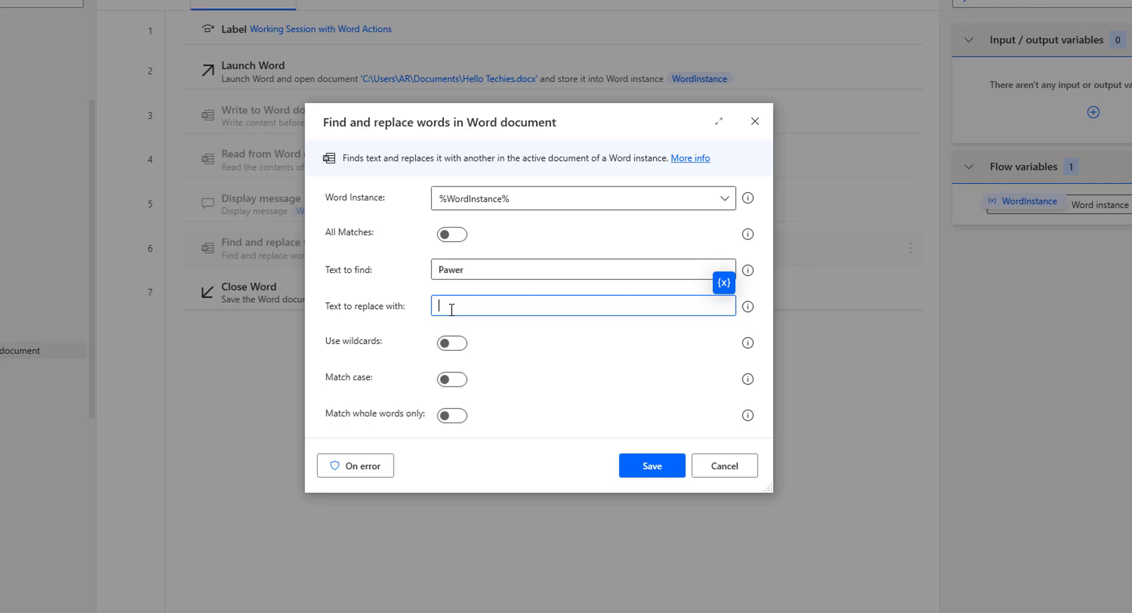
pyautogui.write('Power')
pyautogui.doubleClick(465, 308)
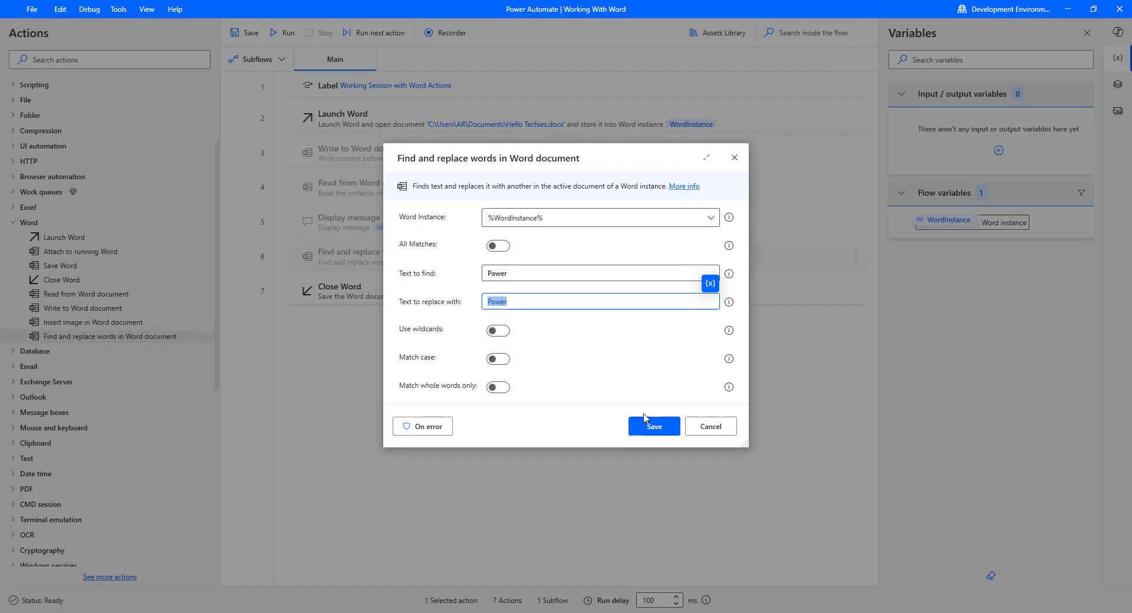
pyautogui.click(653, 427)
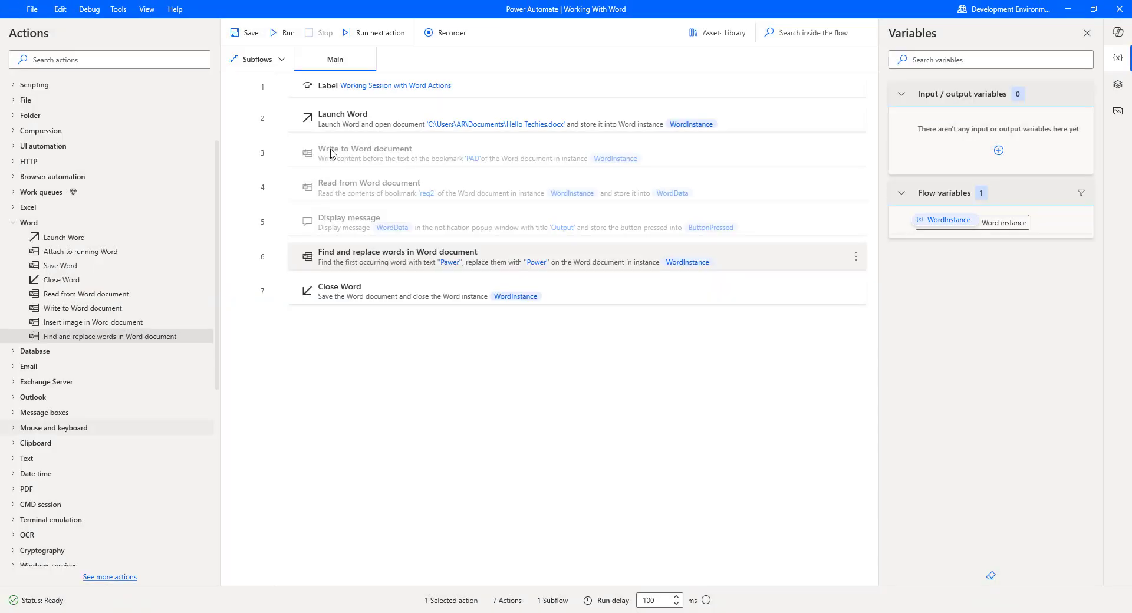
# Step: Run the flow and check the replaced word in the case study title of the Word document
pyautogui.click(285, 34)
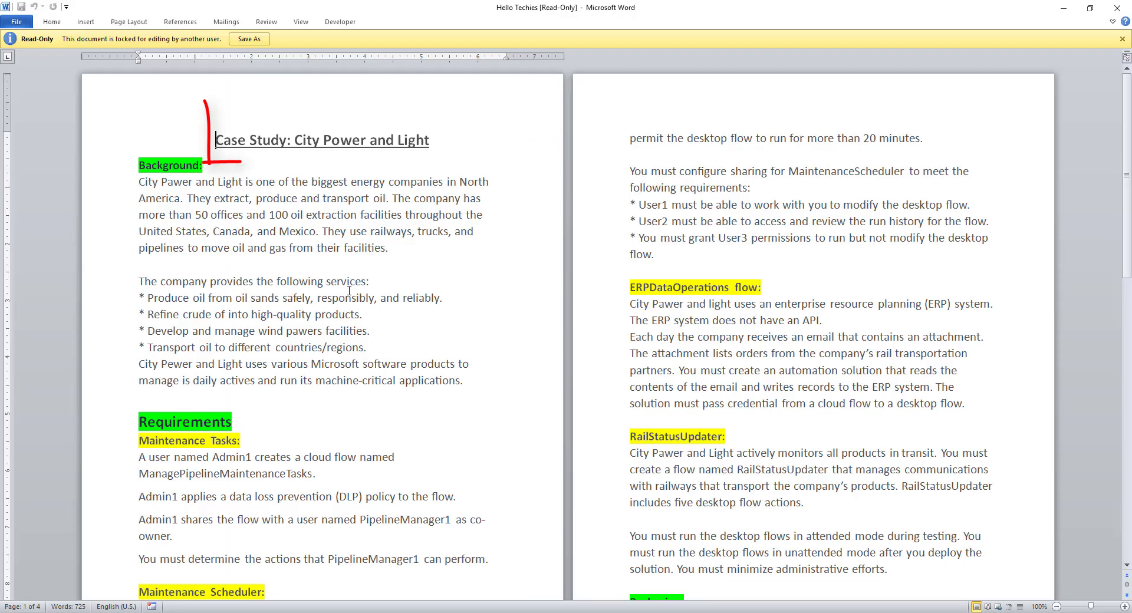
pyautogui.doubleClick(345, 138)
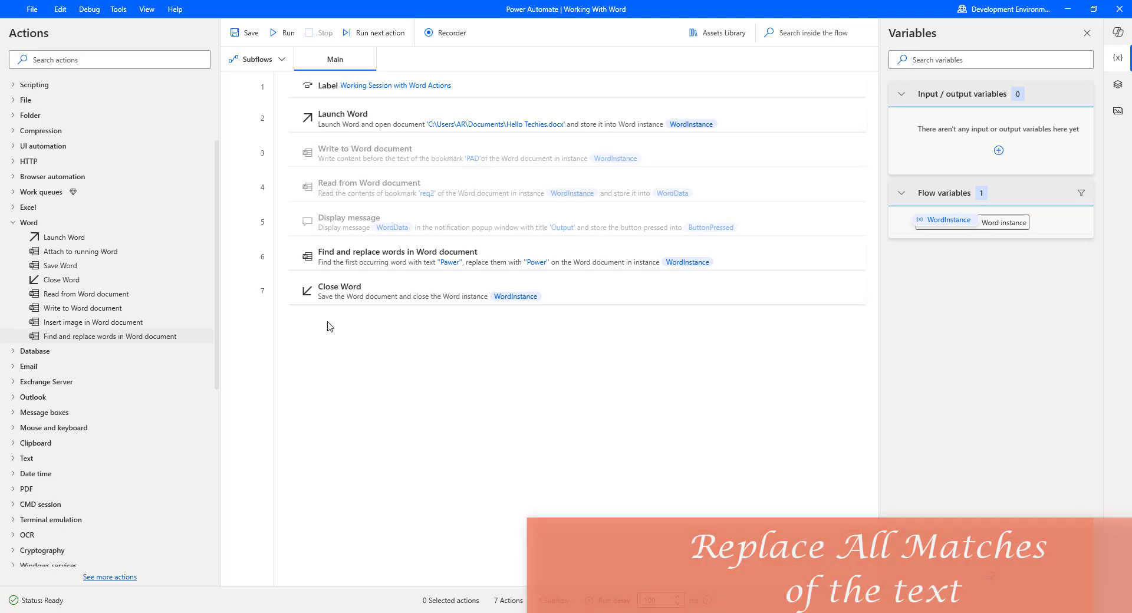
# Step: Open the find-and-replace action for editing and enable All Matches
pyautogui.click(422, 266)
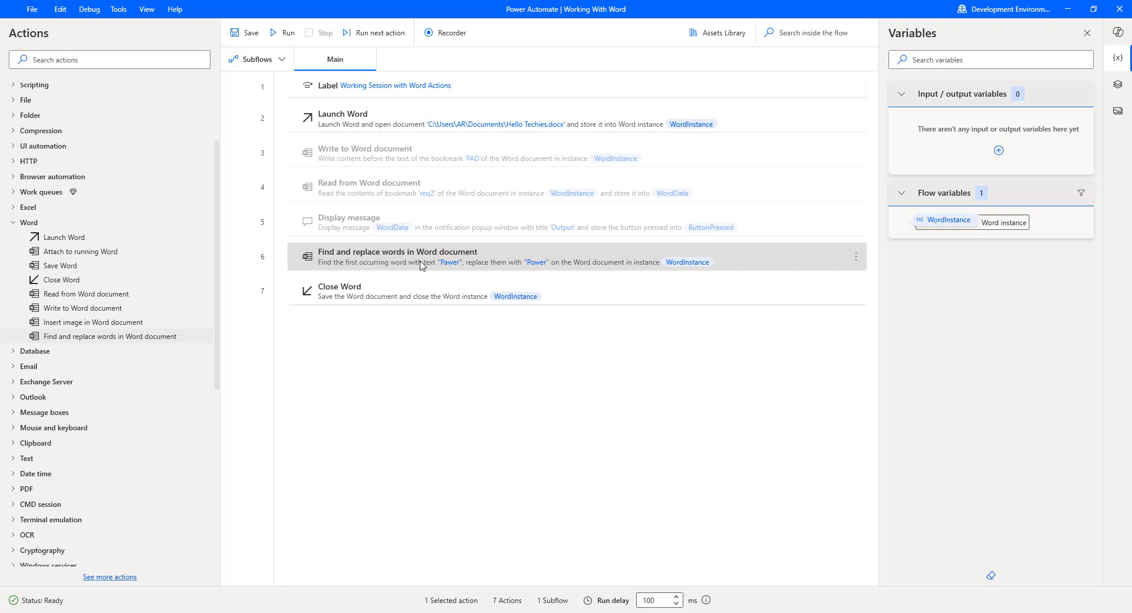
pyautogui.doubleClick(422, 266)
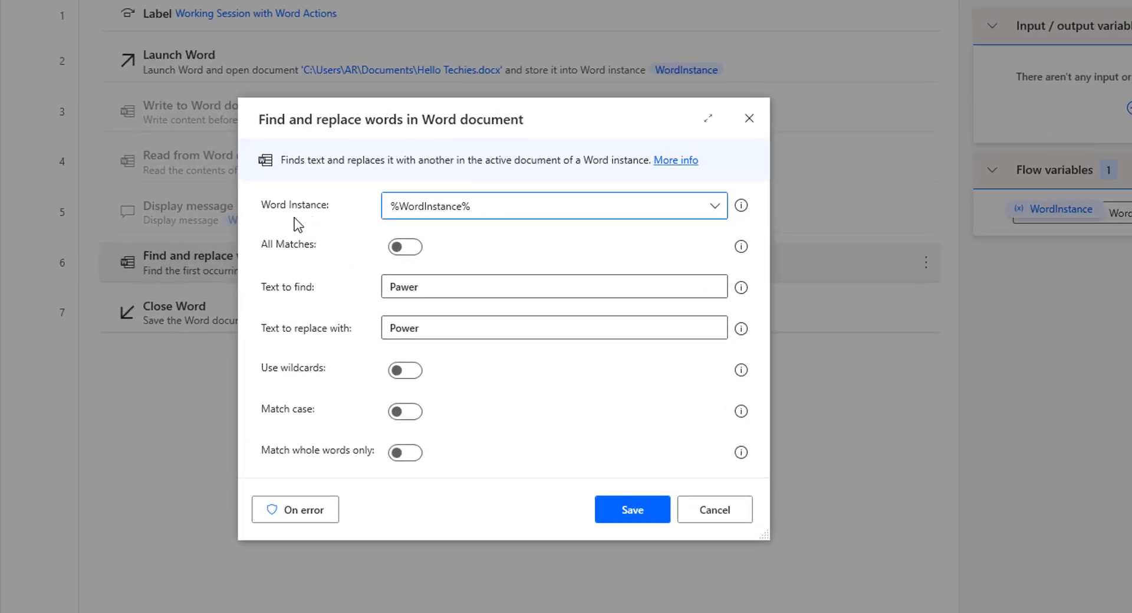
pyautogui.click(404, 249)
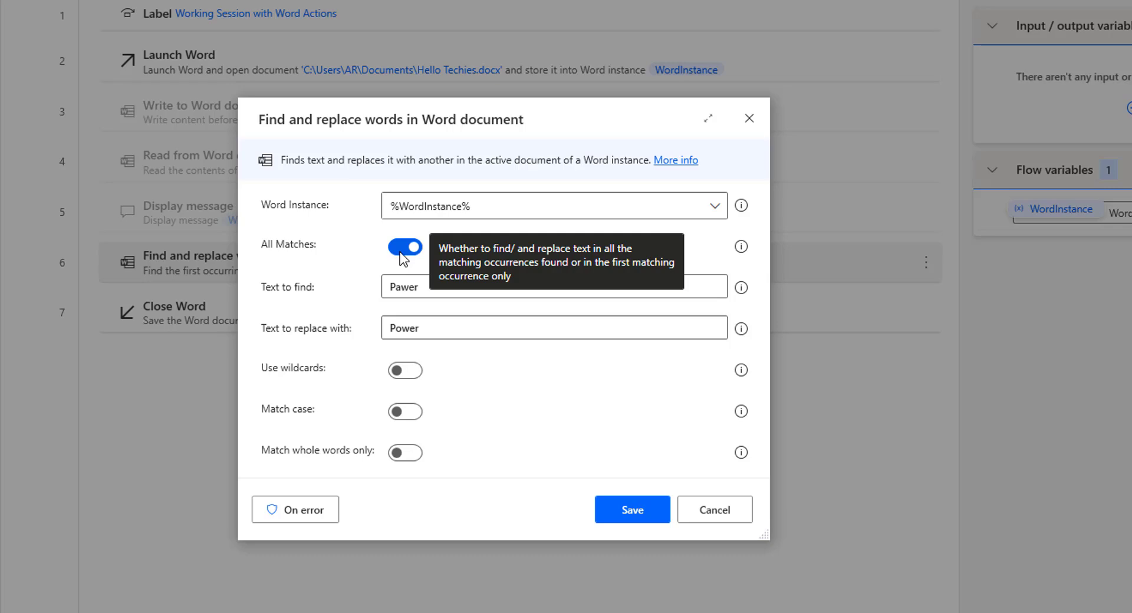
# Step: Switch to the Hello Techies document in Word and examine "Pawer" in the Background, ERPDataOperations flow and RailStatusUpdater sections
pyautogui.moveTo(164, 612)
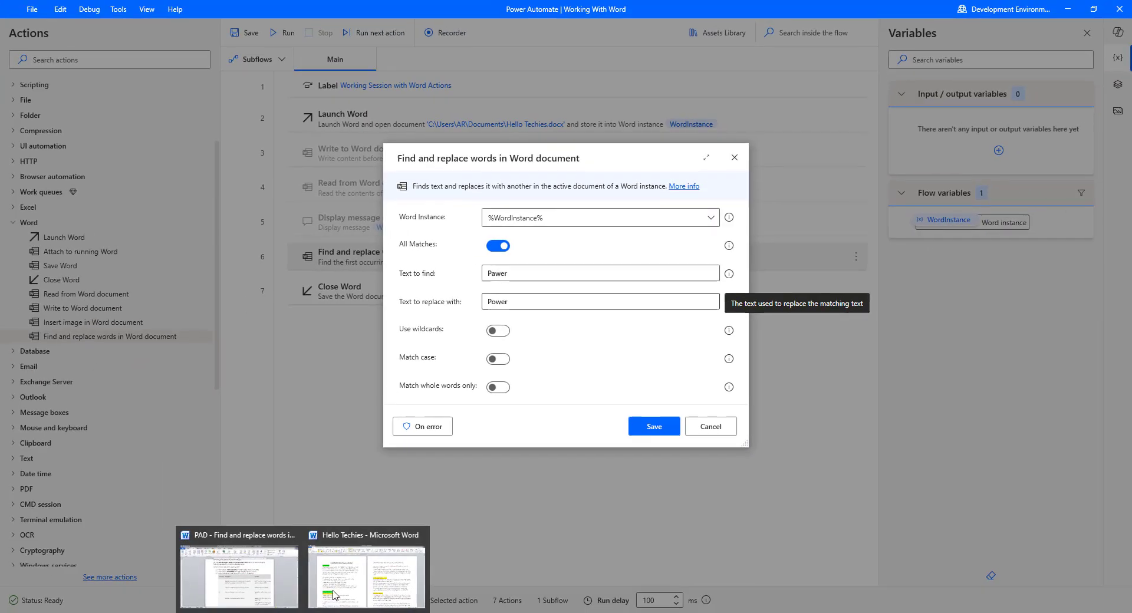
pyautogui.click(334, 589)
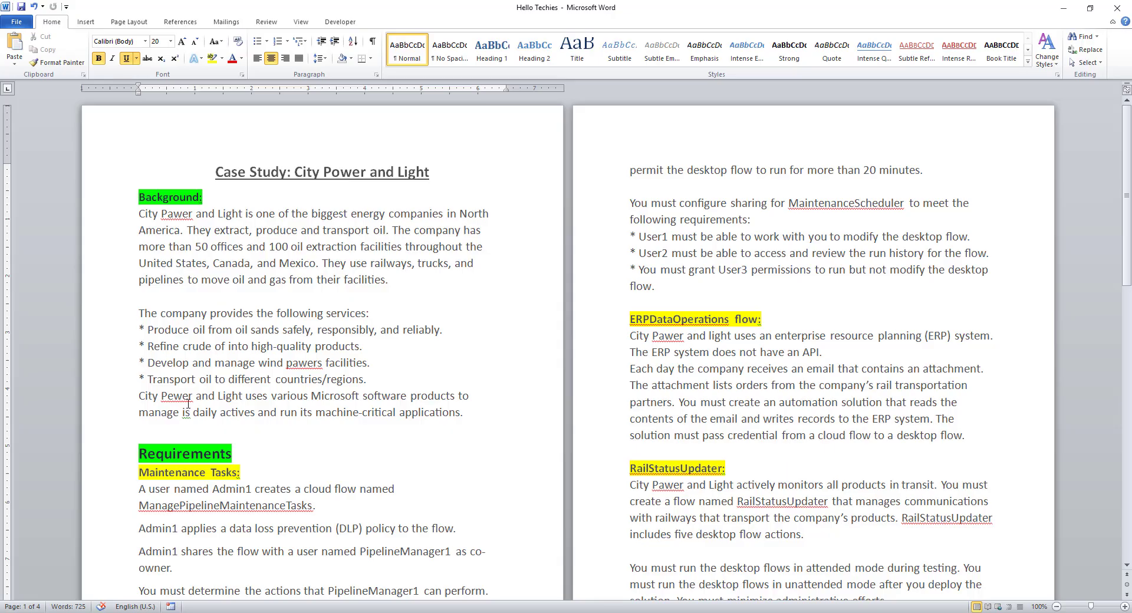
pyautogui.doubleClick(180, 213)
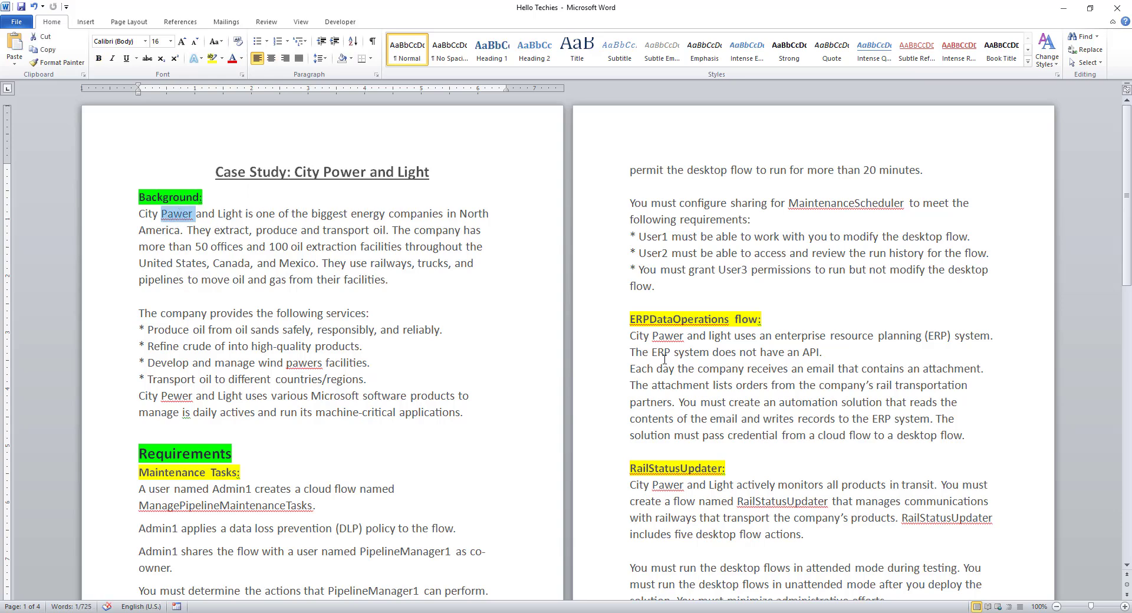
pyautogui.doubleClick(665, 335)
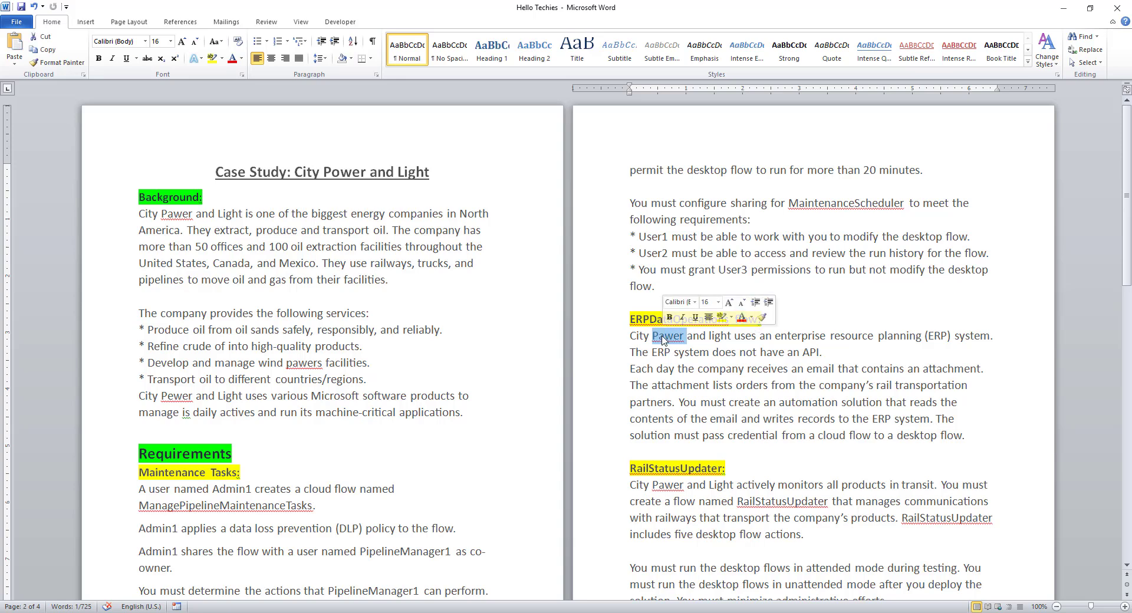
pyautogui.doubleClick(671, 487)
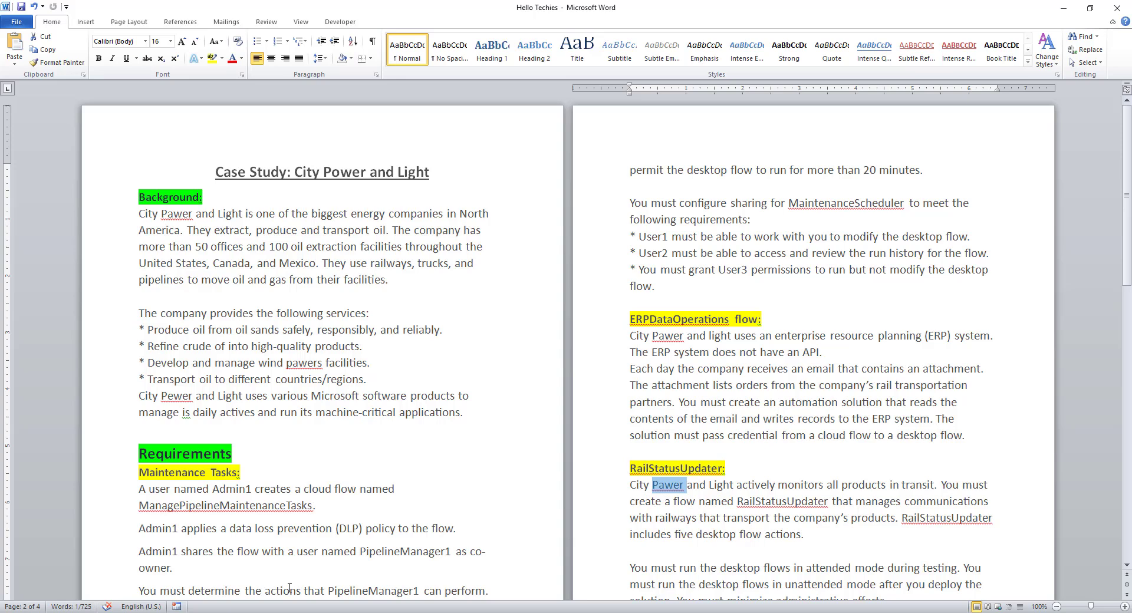
# Step: Return to Power Automate, review the find and replacement texts, and save the find-and-replace action
pyautogui.hotkey('alt', 'Tab')
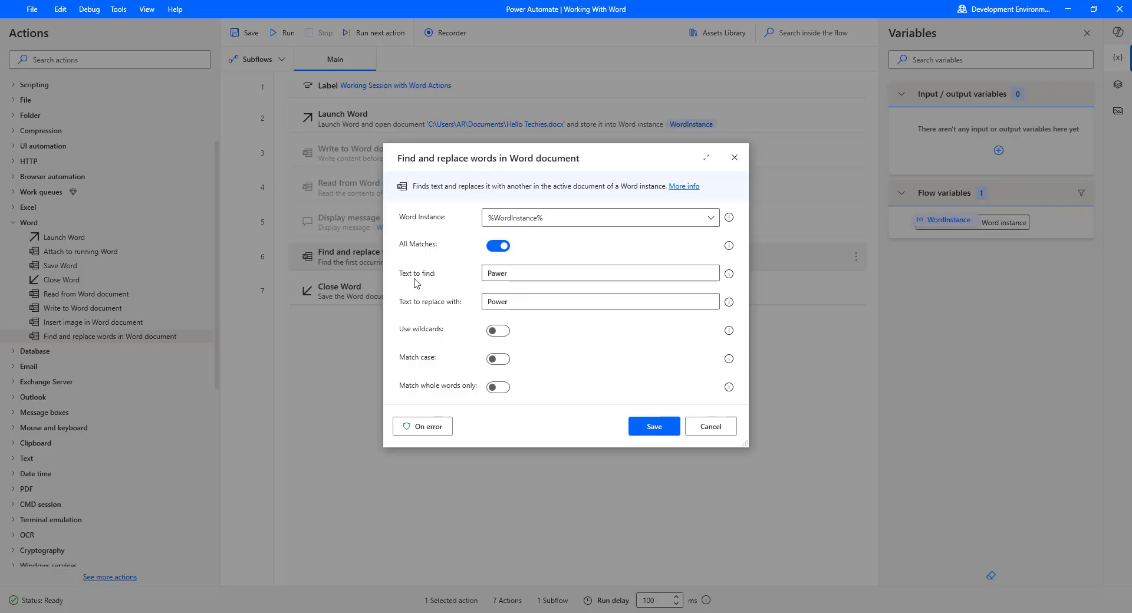
pyautogui.doubleClick(501, 276)
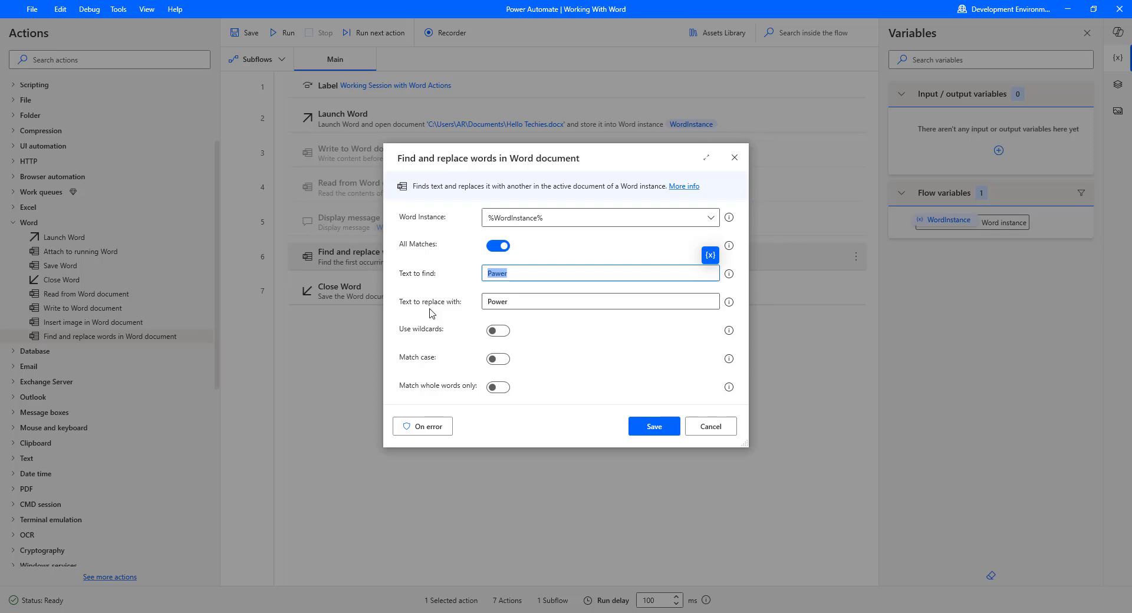
pyautogui.doubleClick(497, 303)
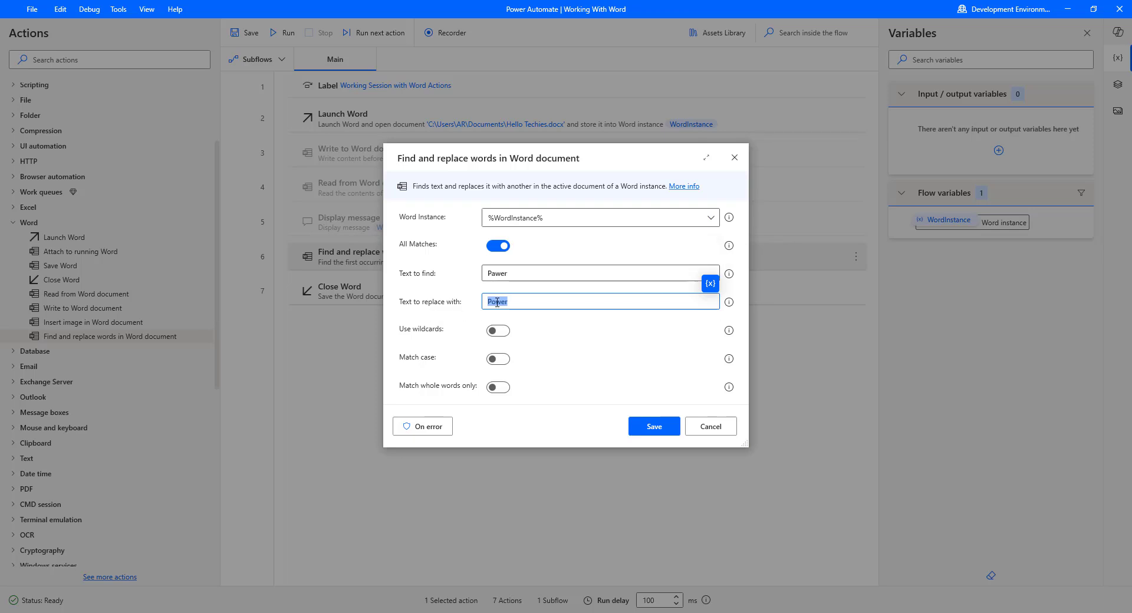
pyautogui.click(660, 434)
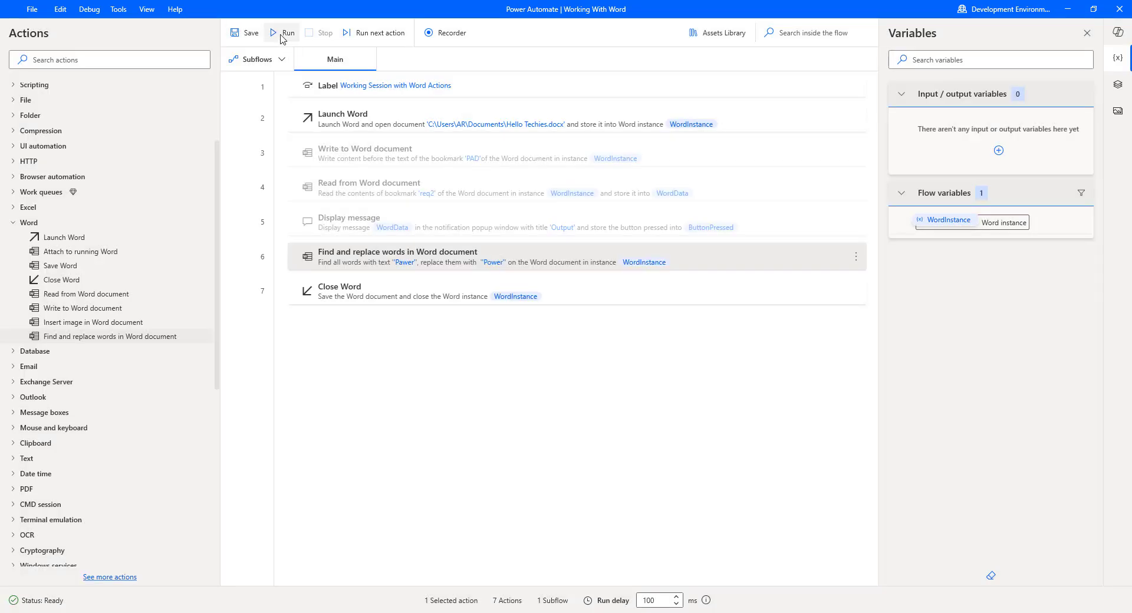
# Step: Run the flow and check the replaced word in the Background, ERPDataOperations flow and RailStatusUpdater sections of the Word document
pyautogui.click(282, 35)
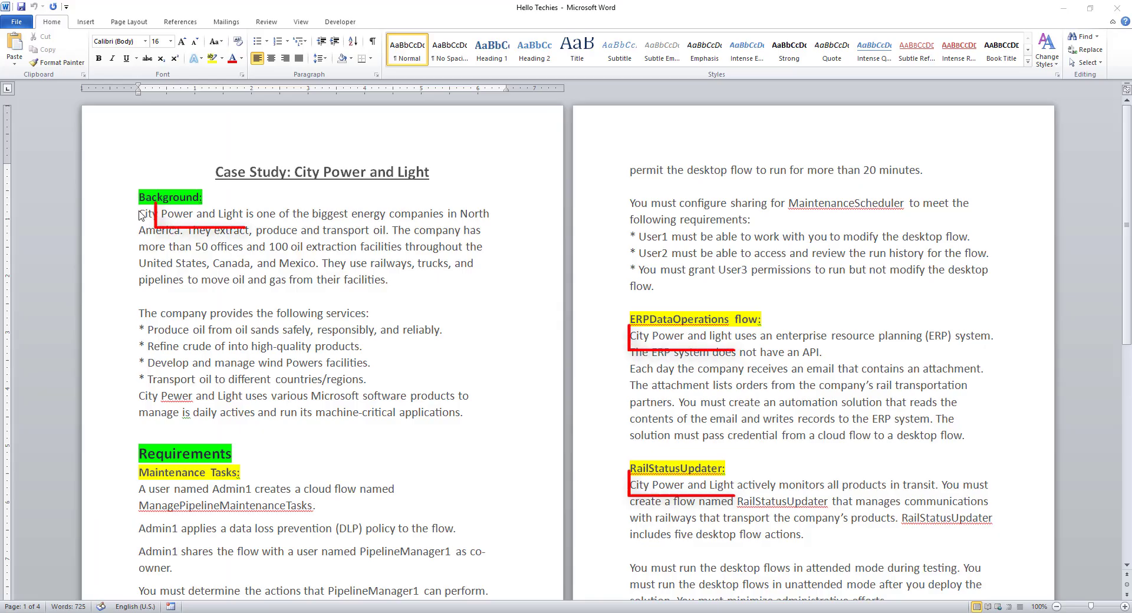
pyautogui.doubleClick(176, 218)
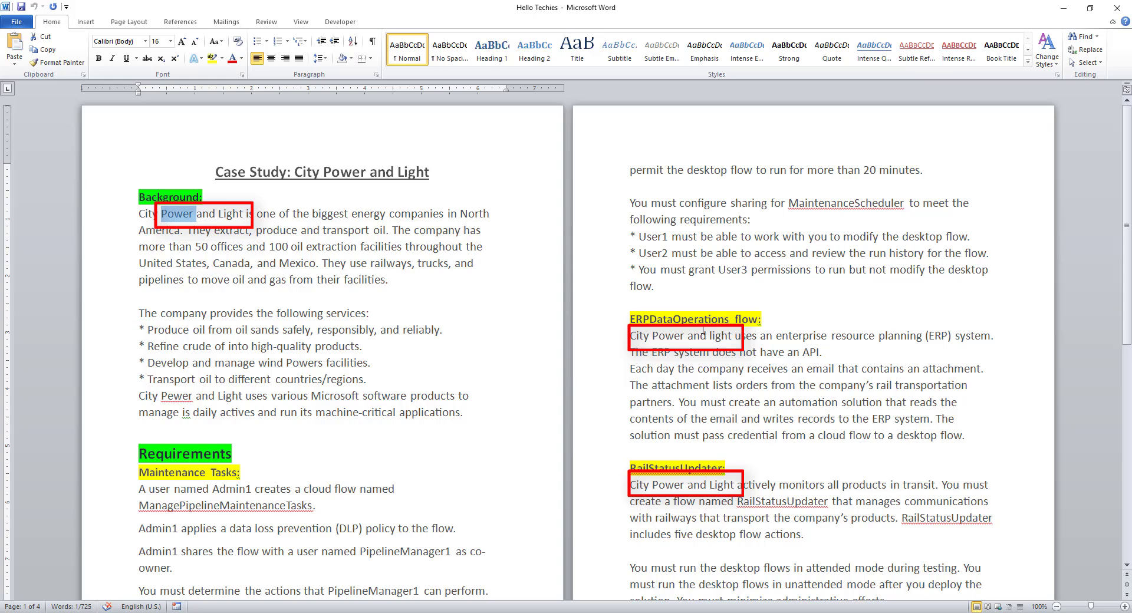
pyautogui.moveTo(630, 318); pyautogui.dragTo(762, 320)
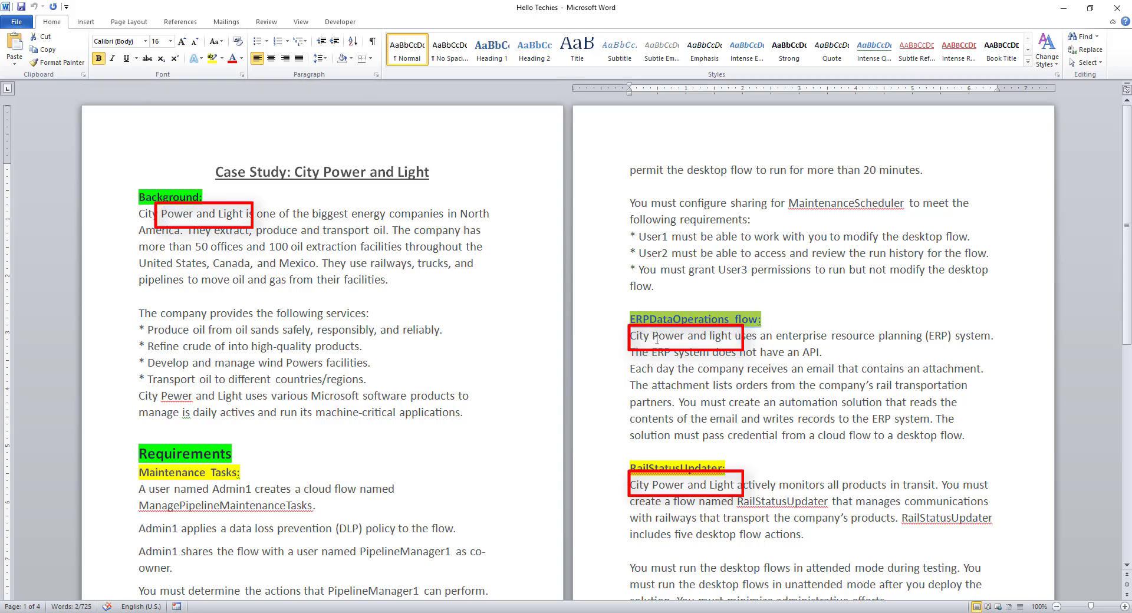
pyautogui.click(656, 337)
pyautogui.doubleClick(663, 337)
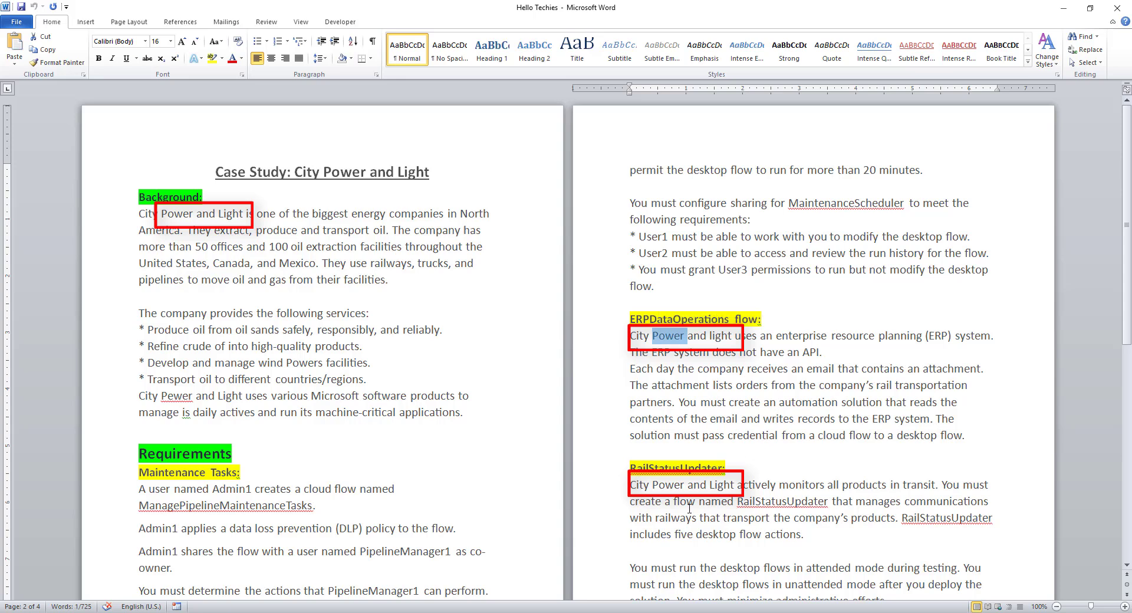
pyautogui.moveTo(626, 471); pyautogui.dragTo(718, 469)
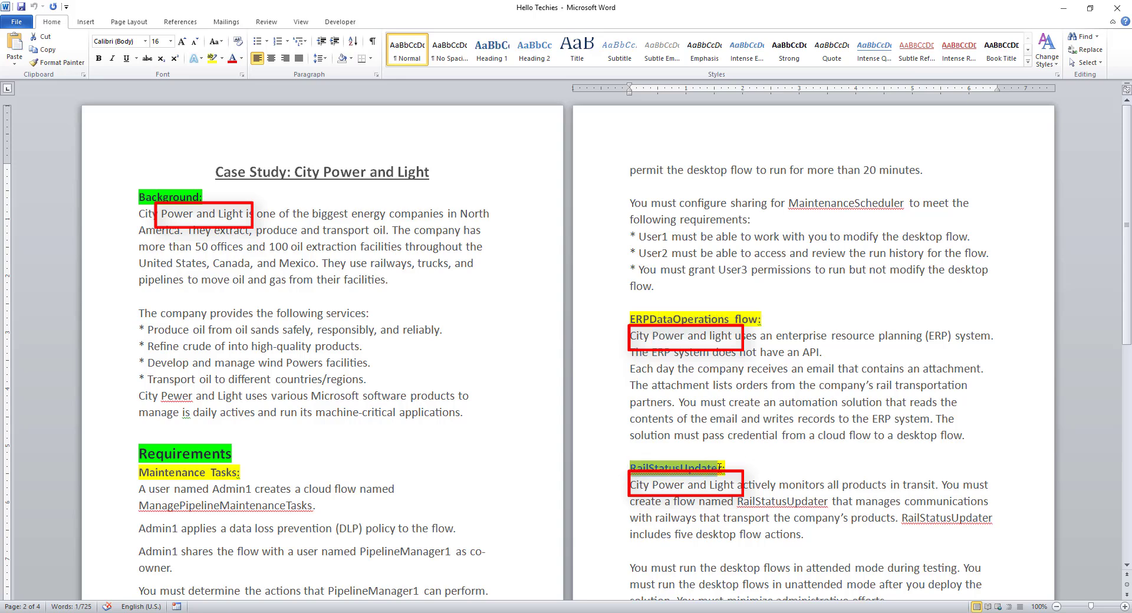
pyautogui.doubleClick(663, 489)
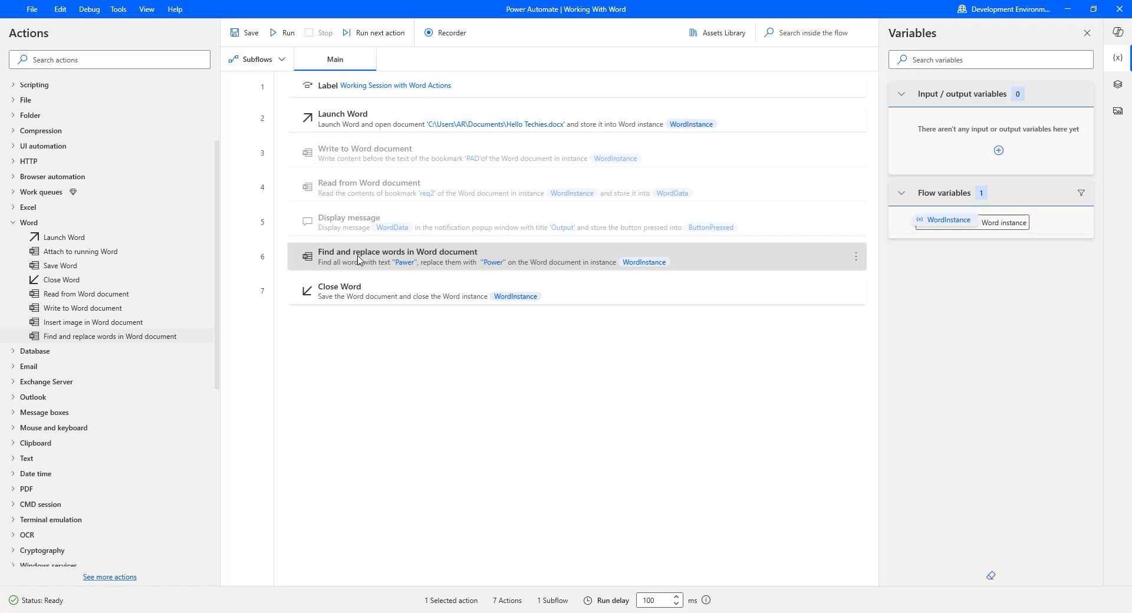
# Step: Open the find-and-replace action for editing, enable wildcards and set the text to find to "P*wer"
pyautogui.doubleClick(358, 259)
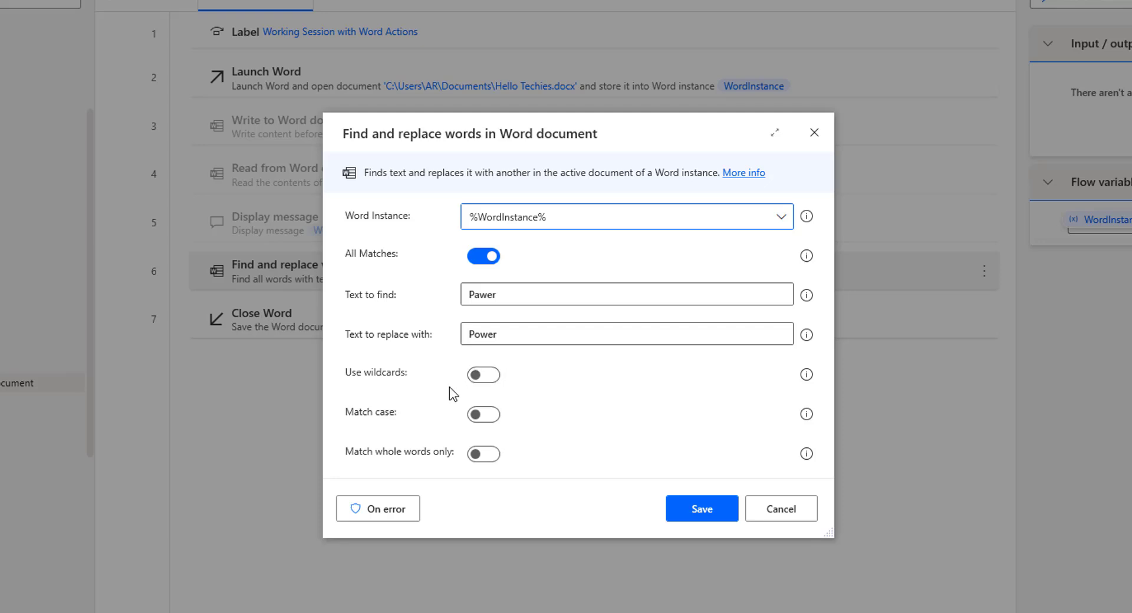
pyautogui.click(484, 374)
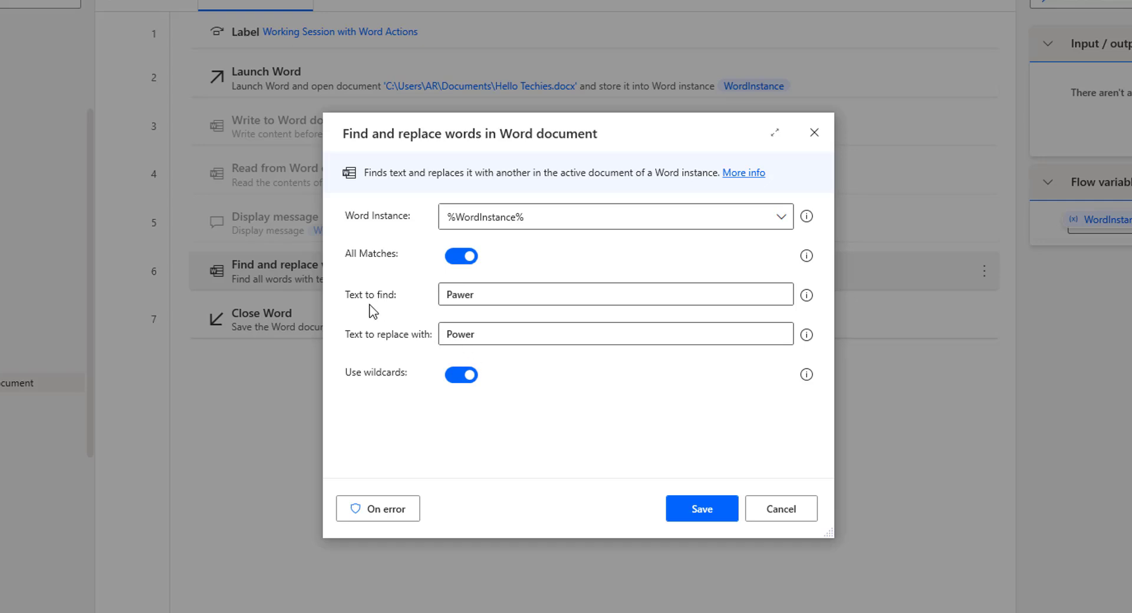
pyautogui.doubleClick(468, 294)
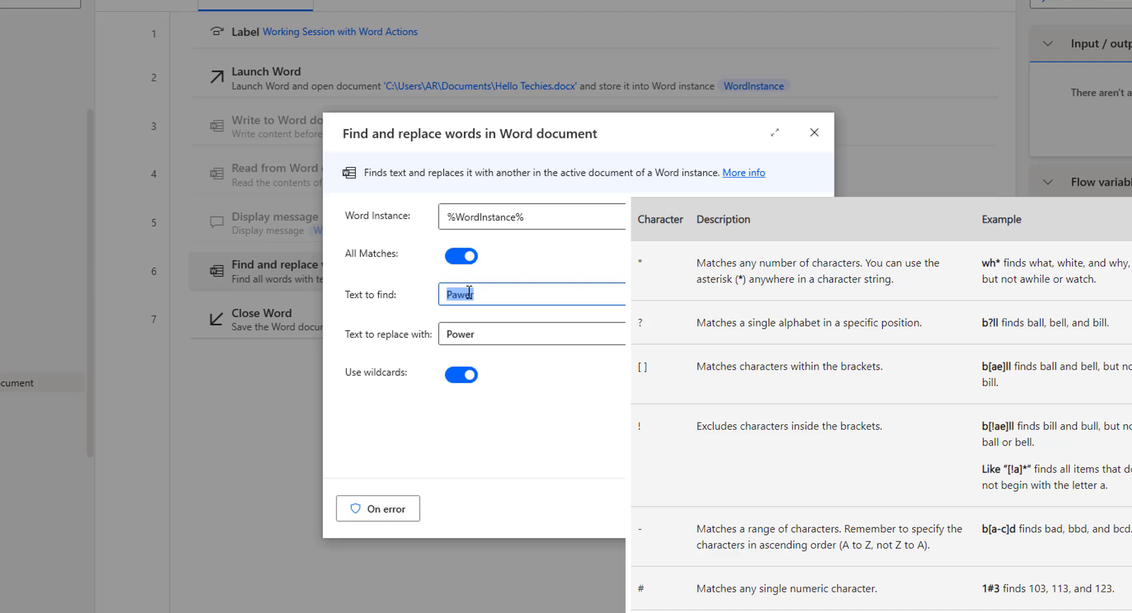
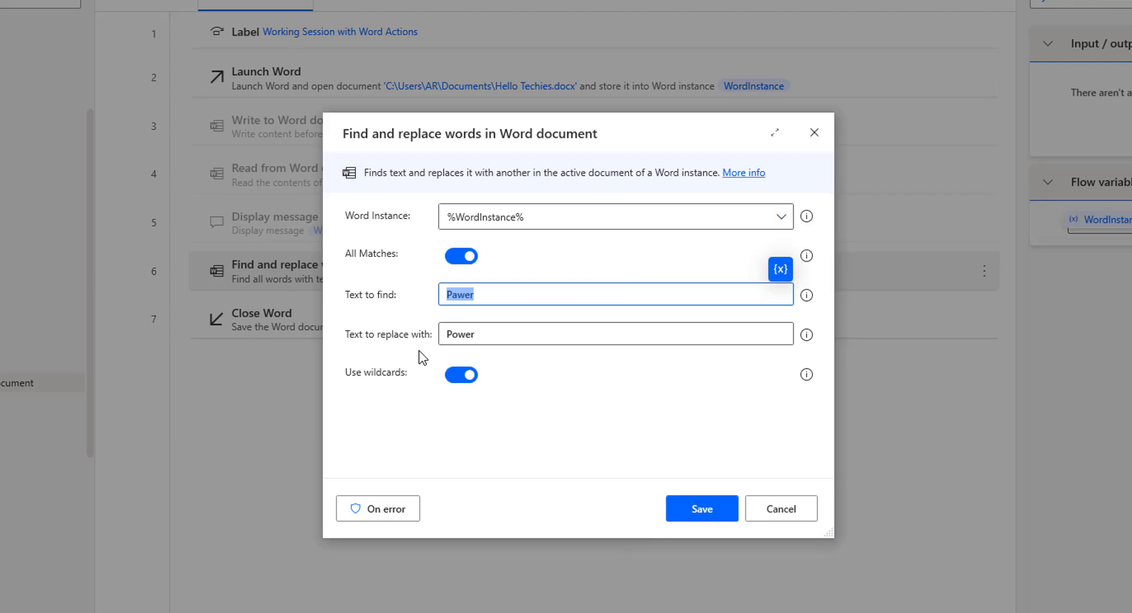
pyautogui.press('Home')
pyautogui.press('Right')
pyautogui.press('Delete')
pyautogui.write('*')
pyautogui.doubleClick(456, 294)
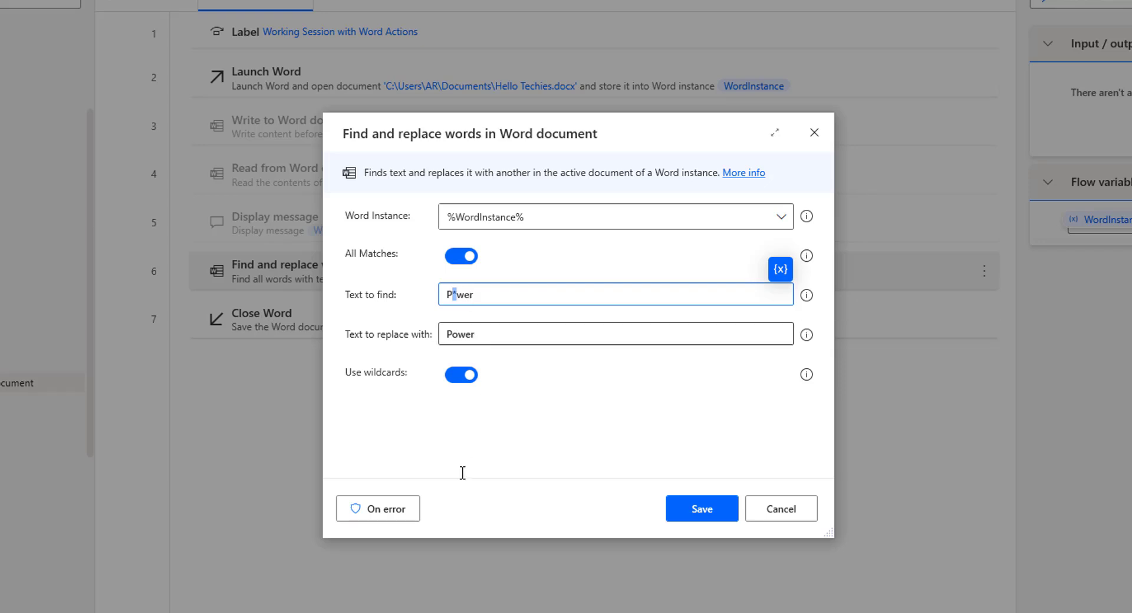
pyautogui.press('Tab')
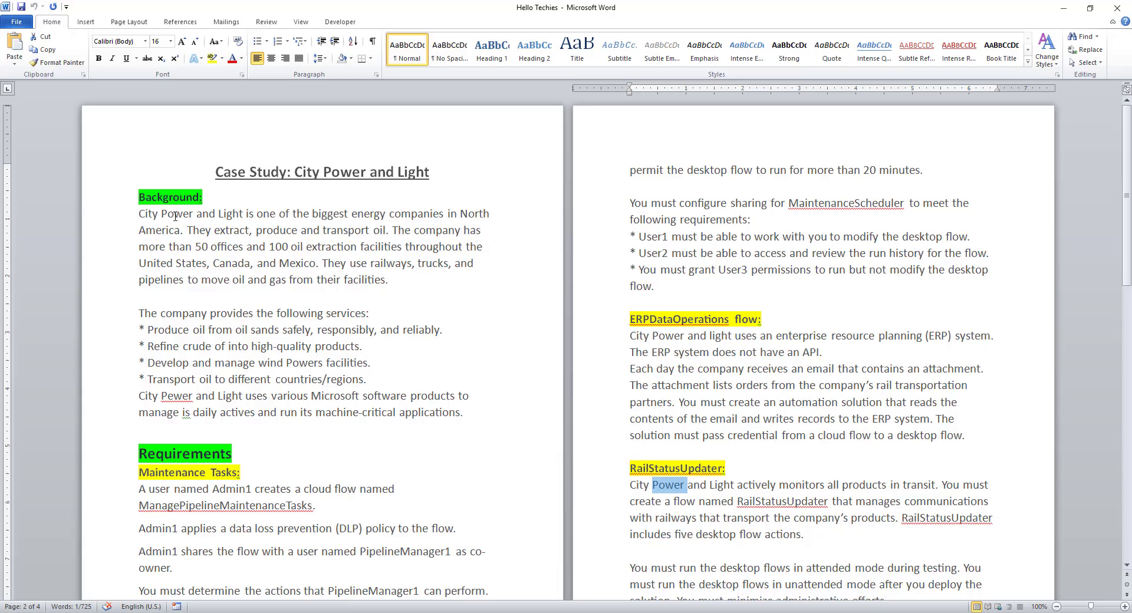
# Step: Switch to the Hello Techies document in Word and examine the spellings of "Power" in the Background section
pyautogui.doubleClick(175, 215)
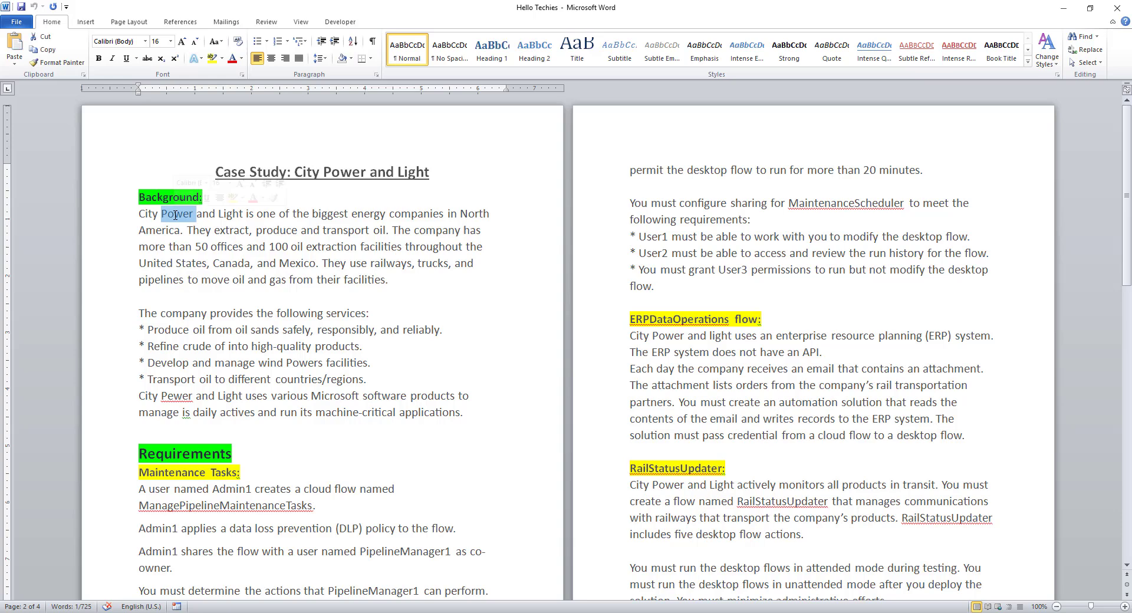
pyautogui.doubleClick(176, 396)
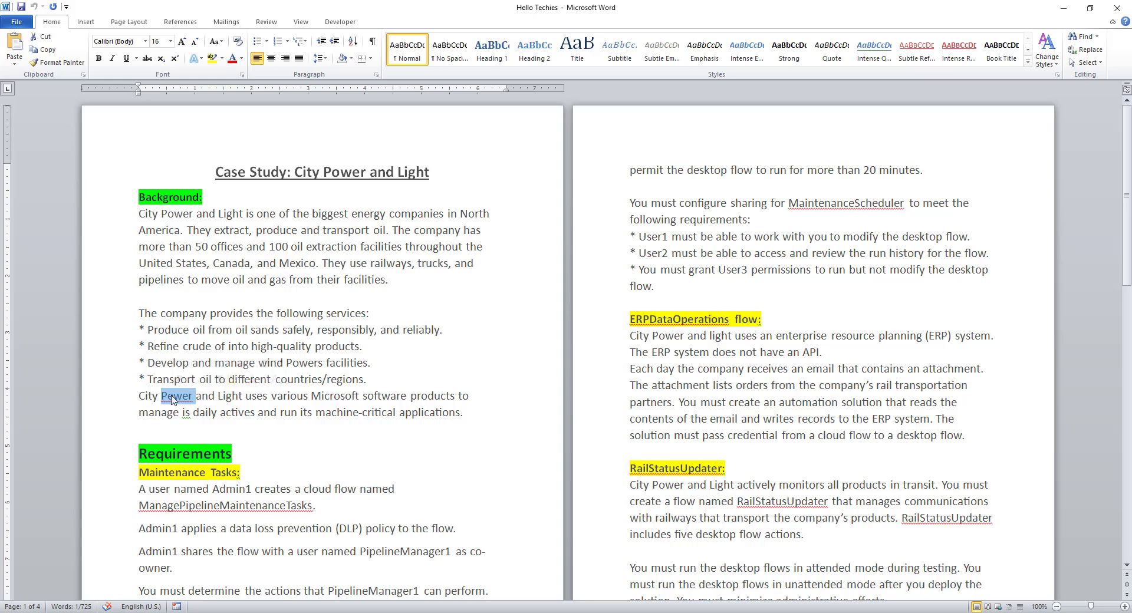
pyautogui.click(171, 398)
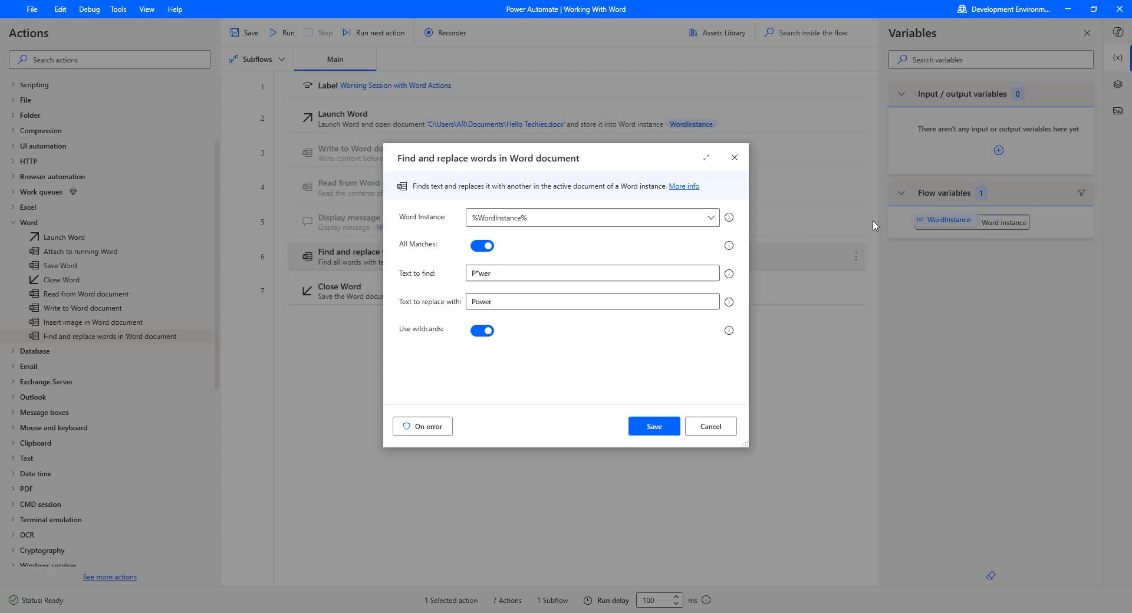
# Step: Return to Power Automate, review the wildcard search and replacement texts, and save the find-and-replace action
pyautogui.moveTo(474, 298); pyautogui.dragTo(493, 299)
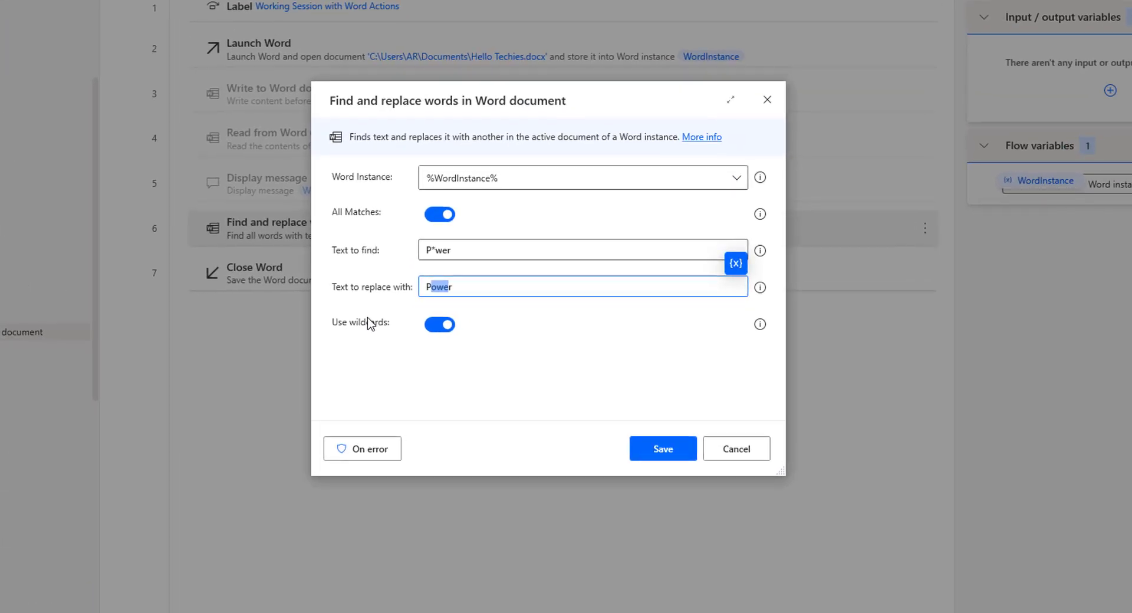
pyautogui.click(435, 250)
pyautogui.moveTo(435, 251); pyautogui.dragTo(425, 251)
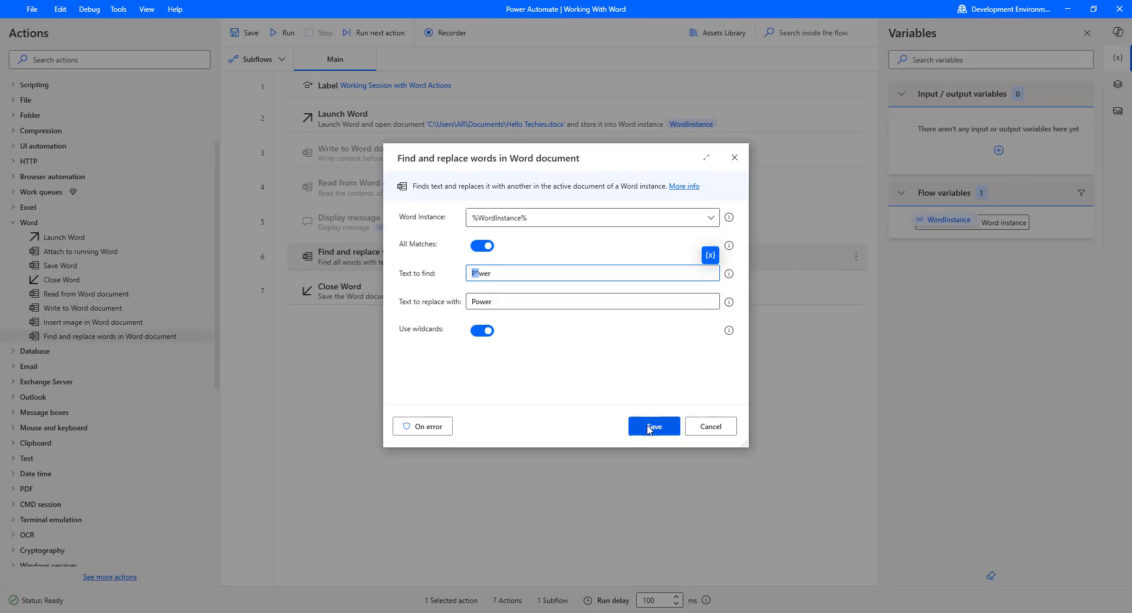
pyautogui.click(649, 427)
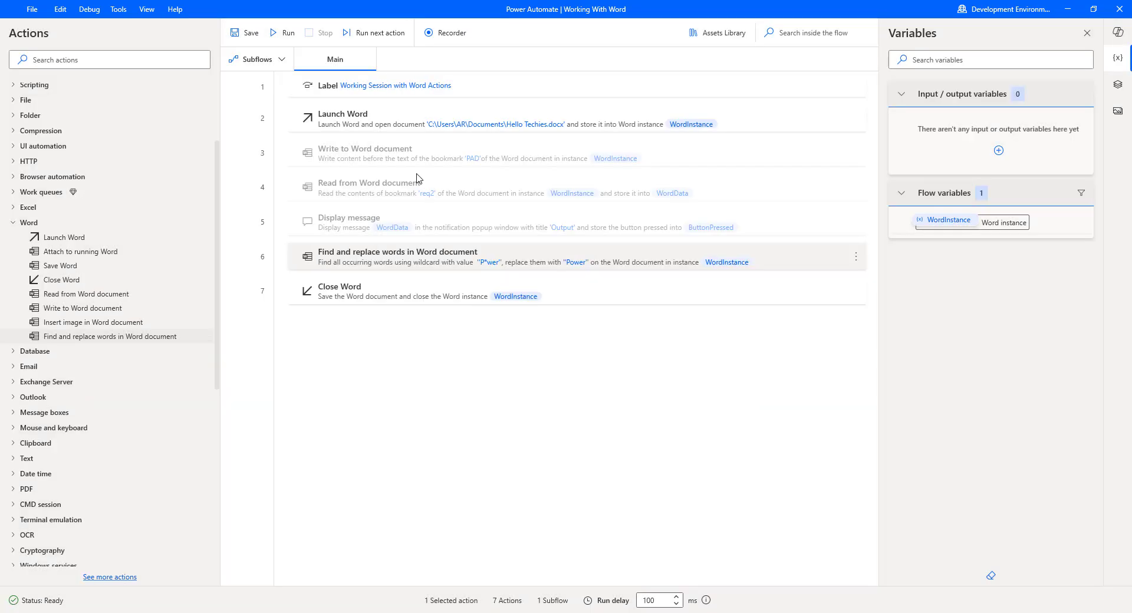
# Step: Run the flow and check the last sentence of the Background section in the Word document
pyautogui.click(282, 33)
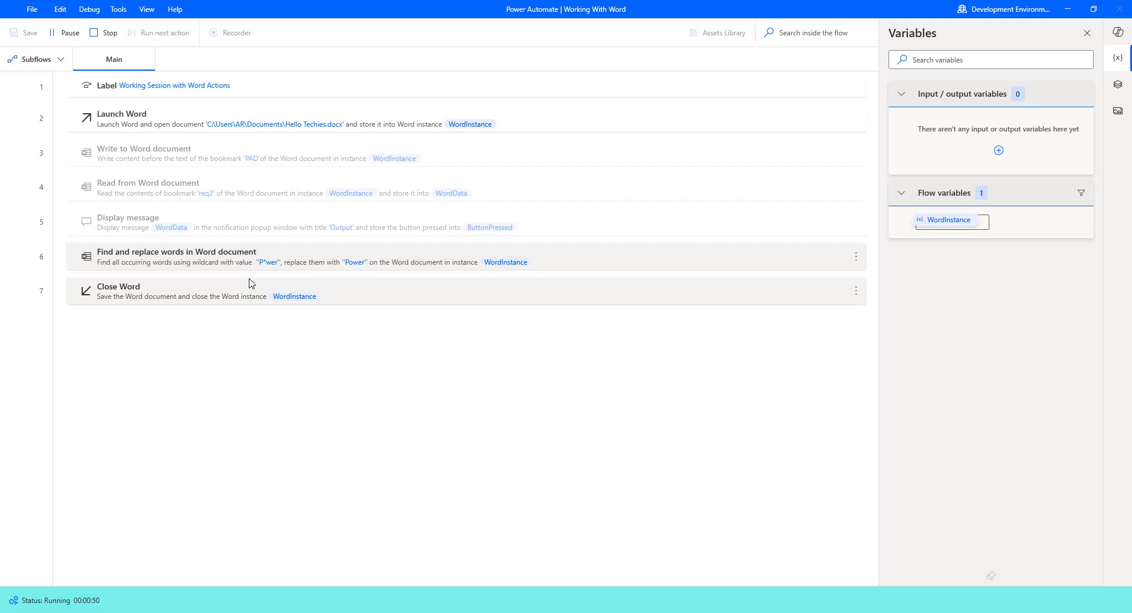
pyautogui.click(124, 262)
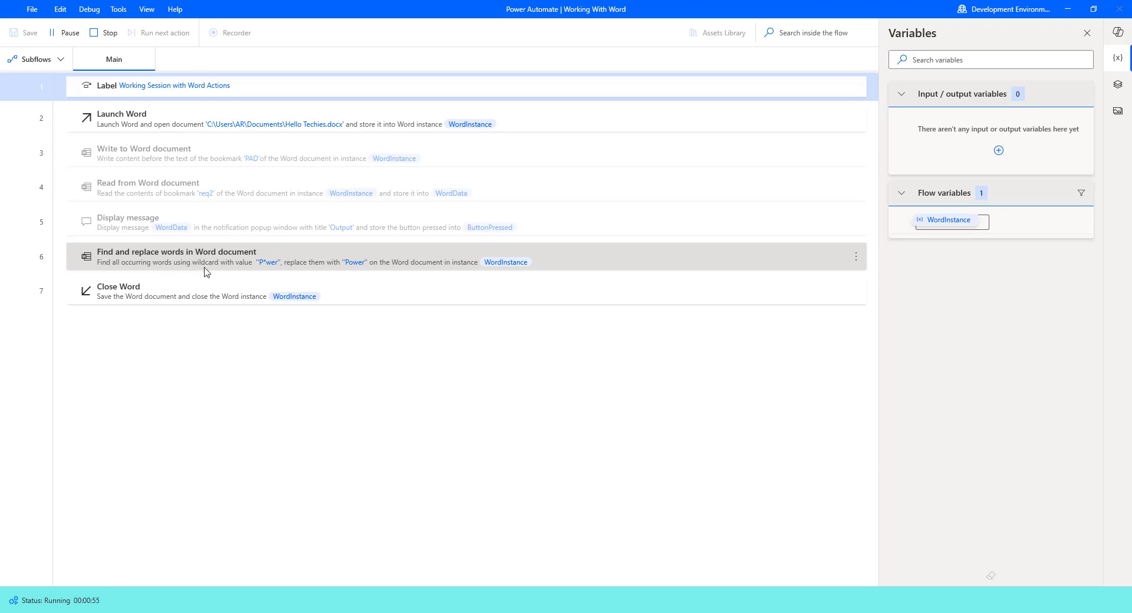
pyautogui.click(257, 268)
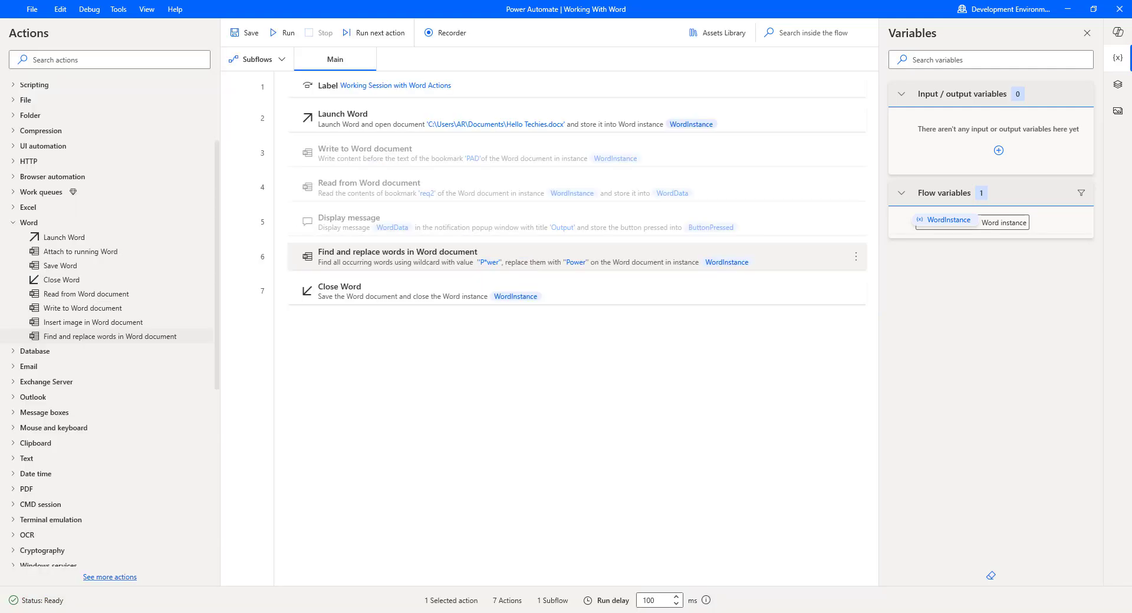
pyautogui.moveTo(128, 347)
pyautogui.mouseDown()
pyautogui.moveTo(254, 382)
pyautogui.moveTo(253, 345)
pyautogui.moveTo(265, 345)
pyautogui.mouseUp()
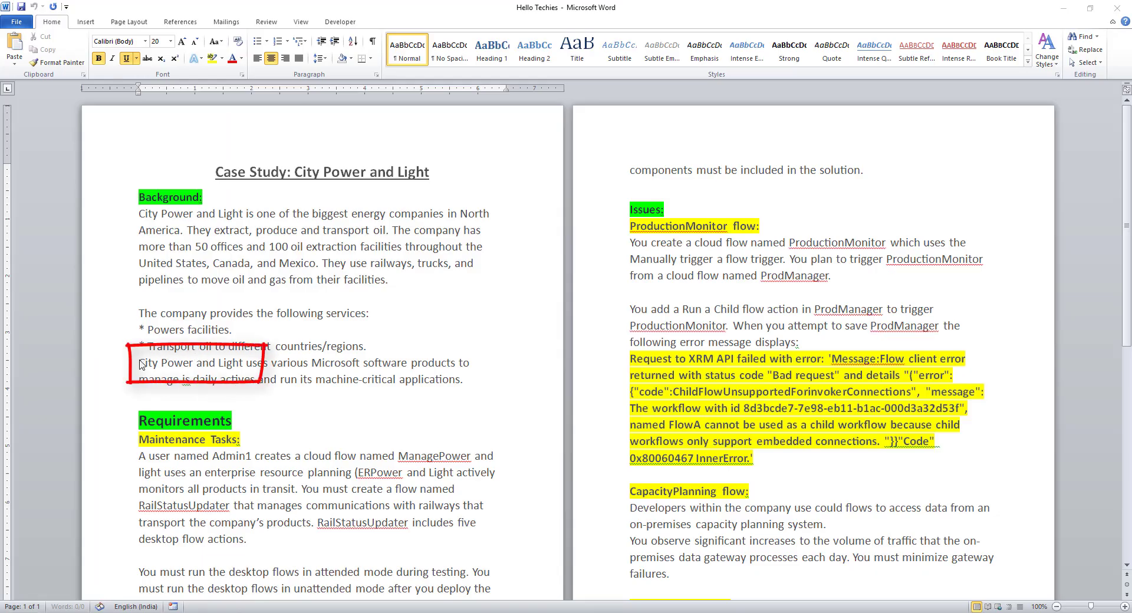
pyautogui.moveTo(139, 364); pyautogui.dragTo(167, 364)
pyautogui.doubleClick(168, 362)
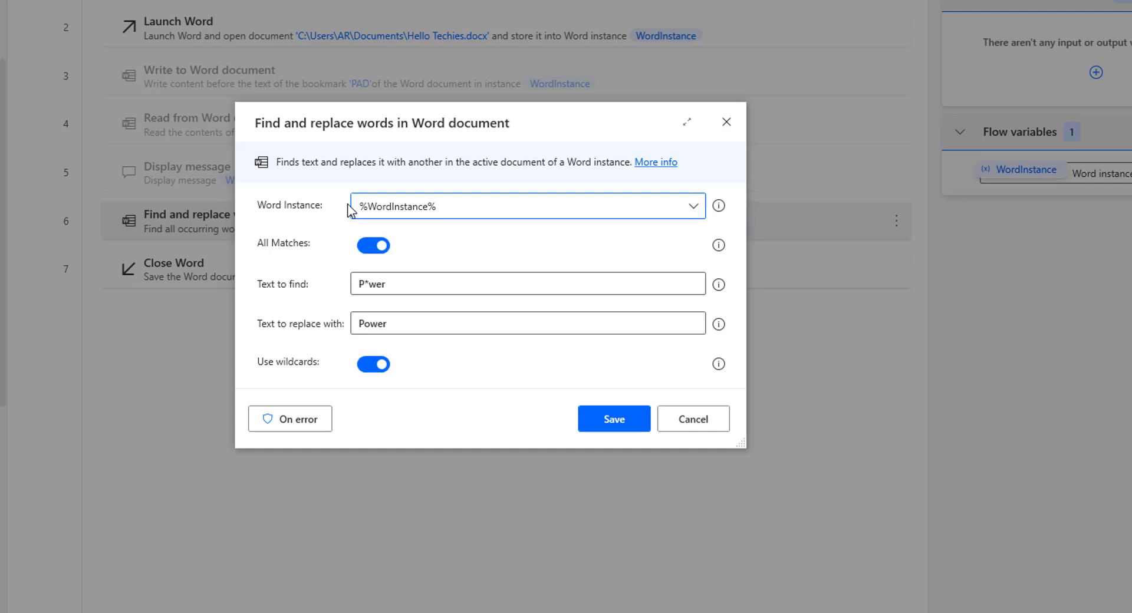
# Step: Reopen the find-and-replace action and try the wildcard characters ?, [, !, - and # after the "P" in the text to find
pyautogui.click(404, 283)
pyautogui.write('?')
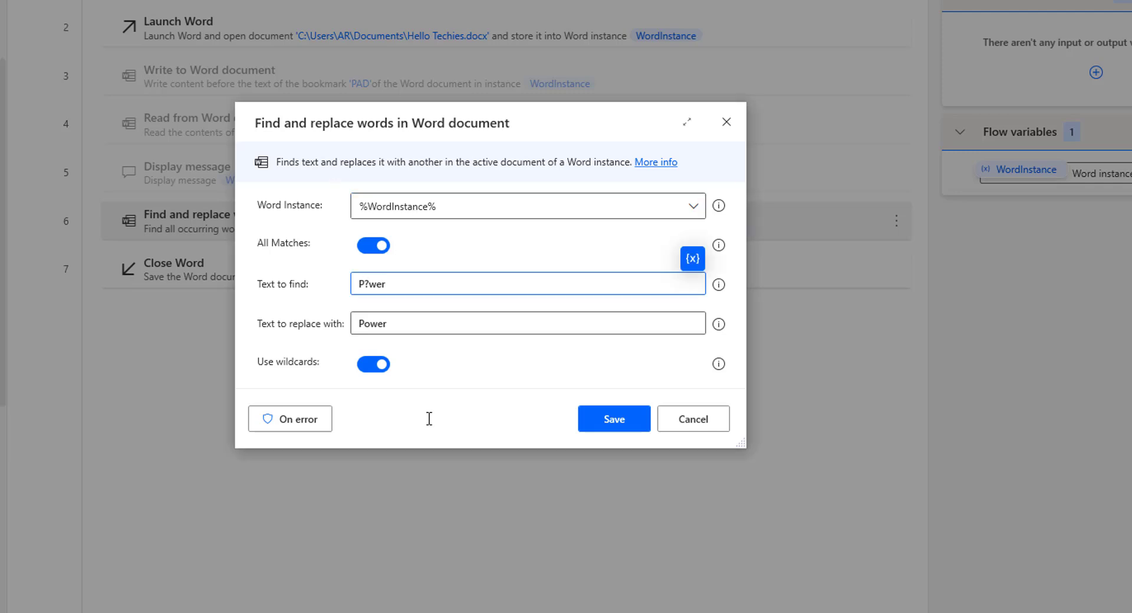
pyautogui.press('BackSpace')
pyautogui.write('[')
pyautogui.press('BackSpace')
pyautogui.press('BackSpace')
pyautogui.write('[!')
pyautogui.press('BackSpace')
pyautogui.write('-')
pyautogui.press('BackSpace')
pyautogui.press('BackSpace')
pyautogui.write('#')
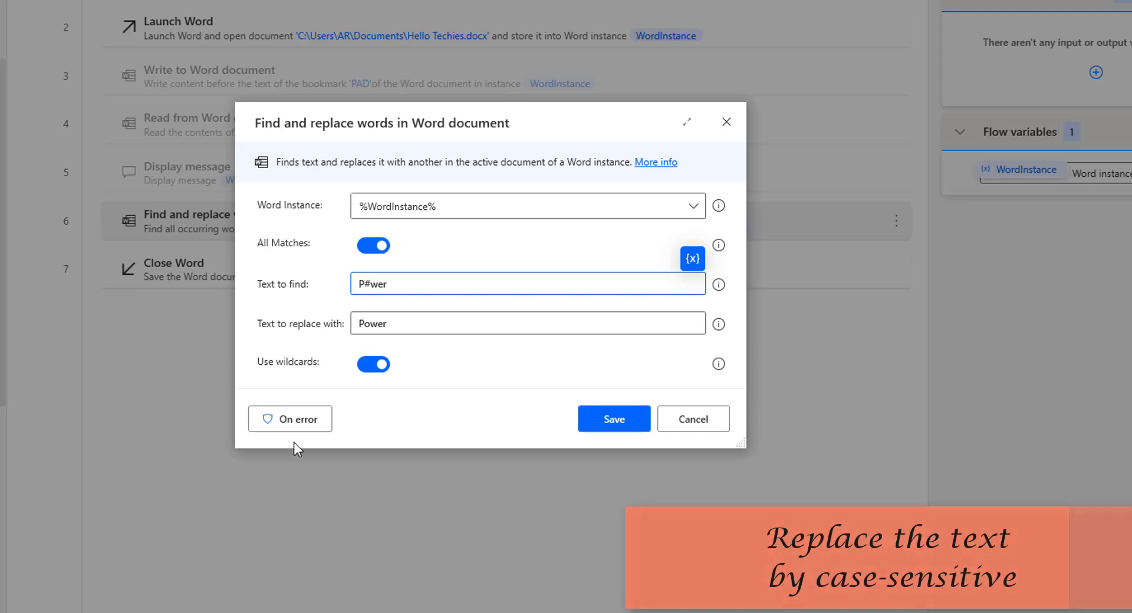
# Step: Disable wildcards and enable Match case in the find-and-replace action
pyautogui.click(370, 364)
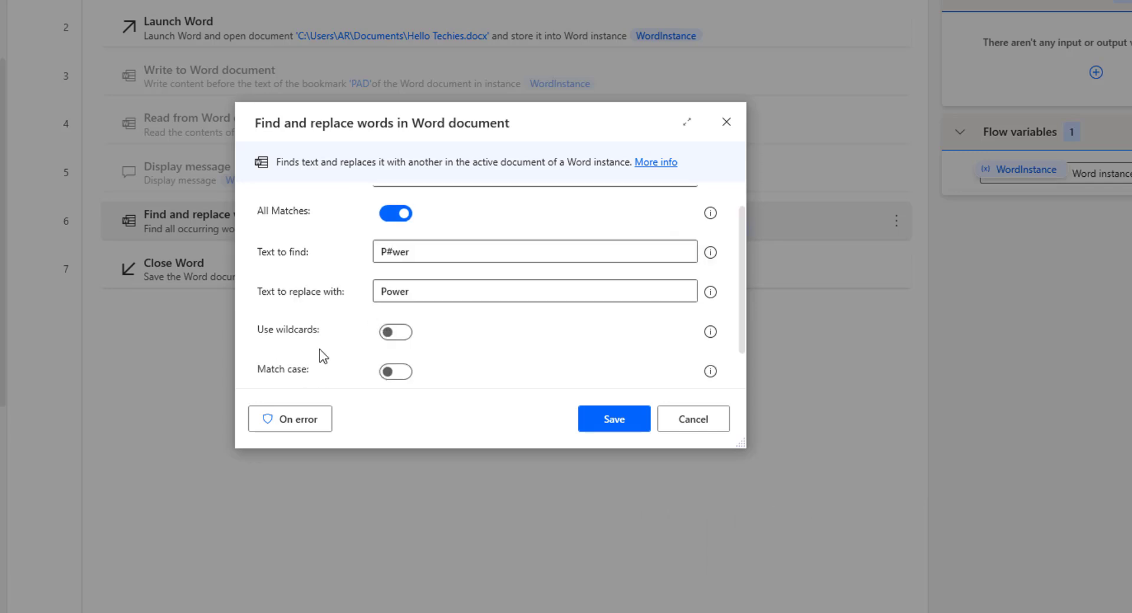
pyautogui.scroll(-1, 323, 355)
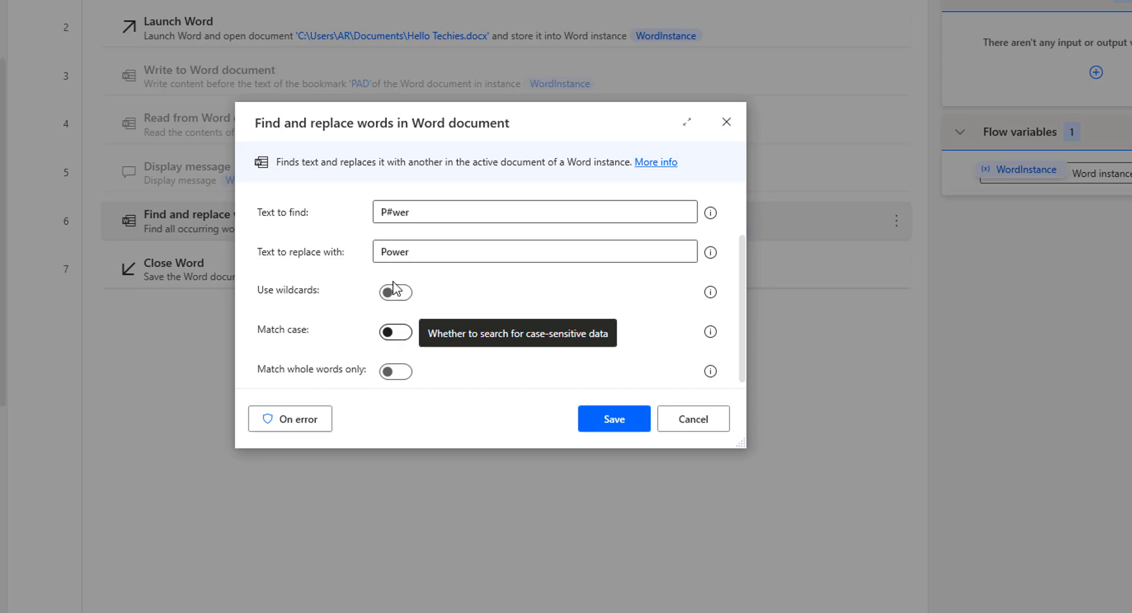
pyautogui.click(403, 333)
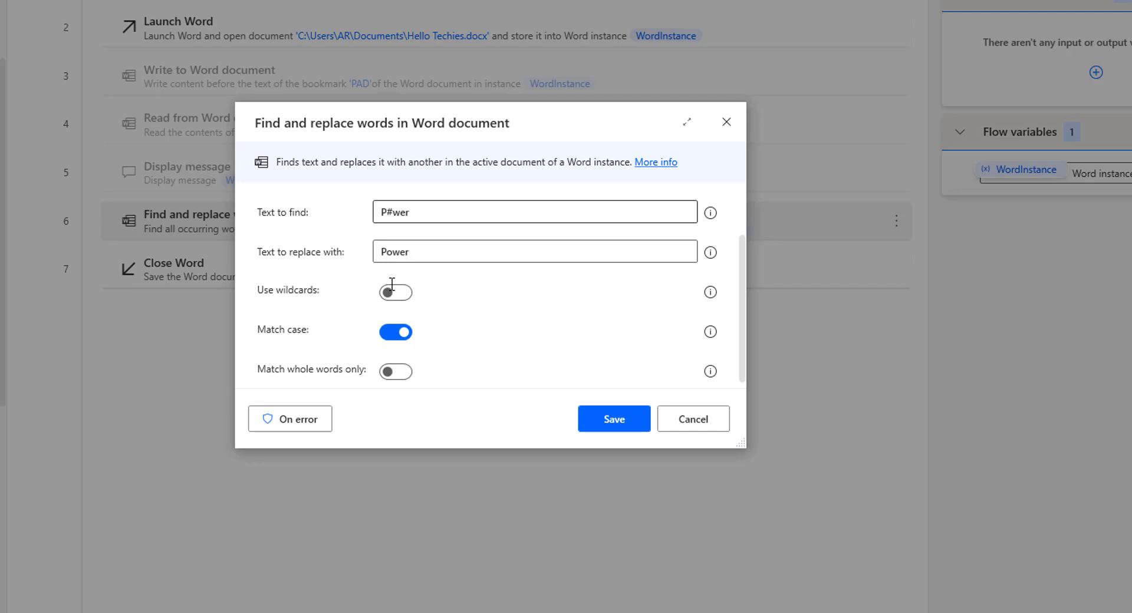
# Step: Set the text to find to "Piwer" in the find-and-replace action
pyautogui.click(398, 222)
pyautogui.press('BackSpace')
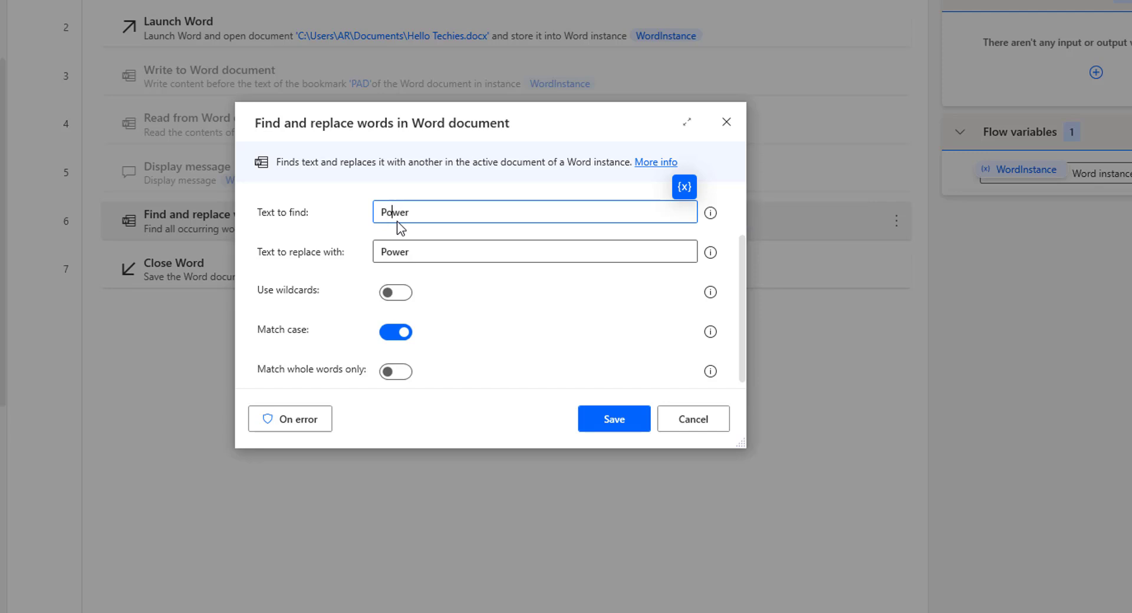
pyautogui.write('o')
pyautogui.click(401, 211)
pyautogui.hotkey('shift', 'Home')
pyautogui.moveTo(400, 211); pyautogui.dragTo(410, 213)
pyautogui.click(410, 213)
pyautogui.press('Delete')
pyautogui.write('ui')
pyautogui.press('Left')
pyautogui.write('i')
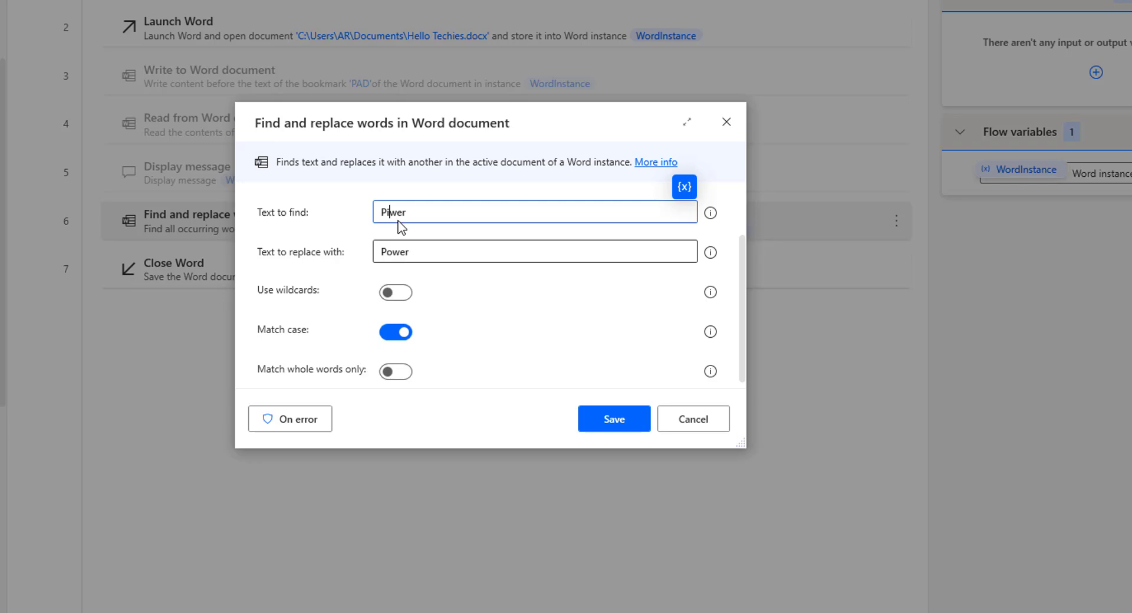
pyautogui.click(397, 244)
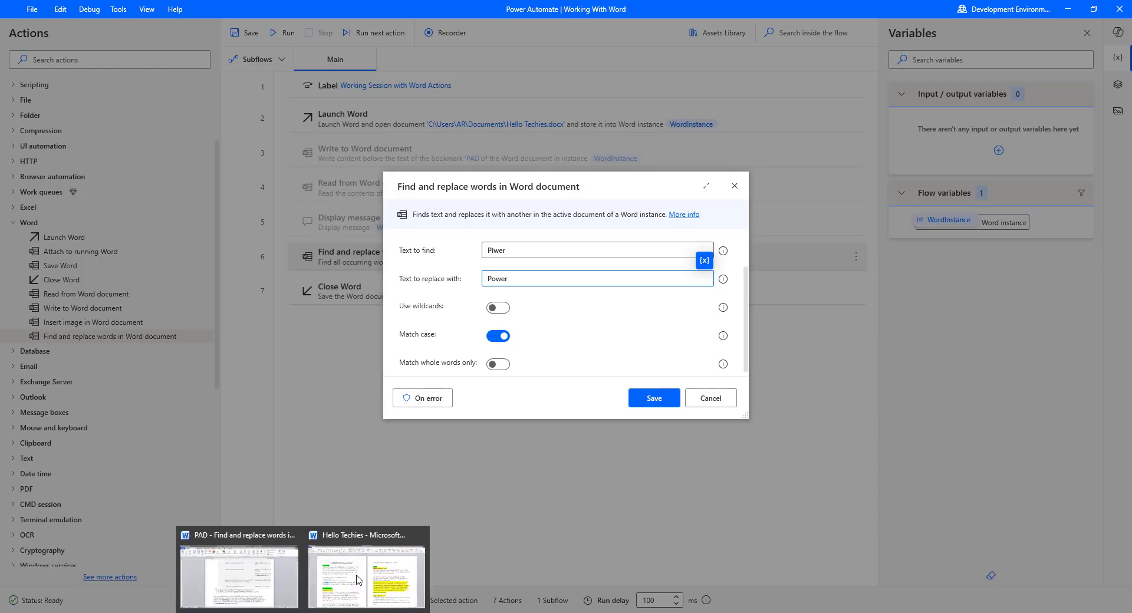
# Step: Switch to the Hello Techies document in Word and change "Power" to "Piwer" in the Background section's last sentence
pyautogui.click(371, 575)
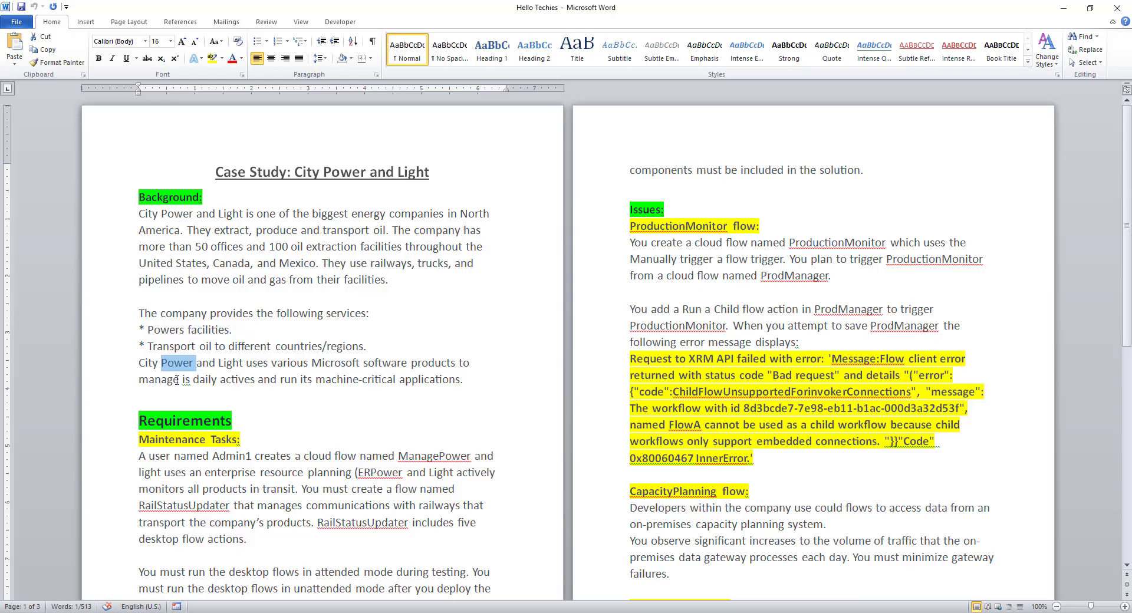
pyautogui.press('Left')
pyautogui.press('Right')
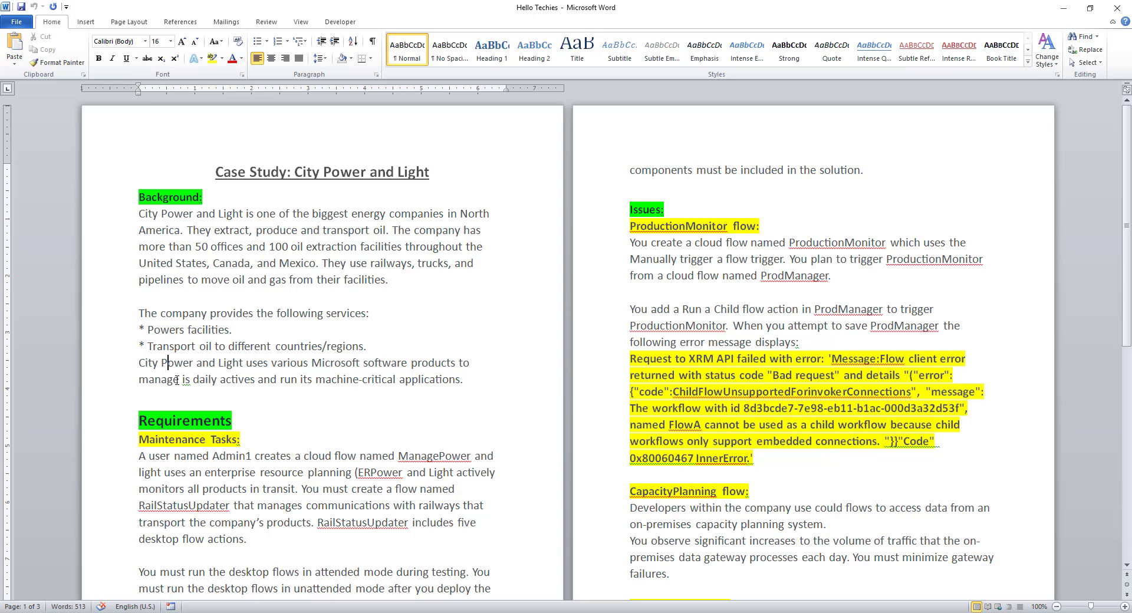
pyautogui.press('Delete')
pyautogui.write('i')
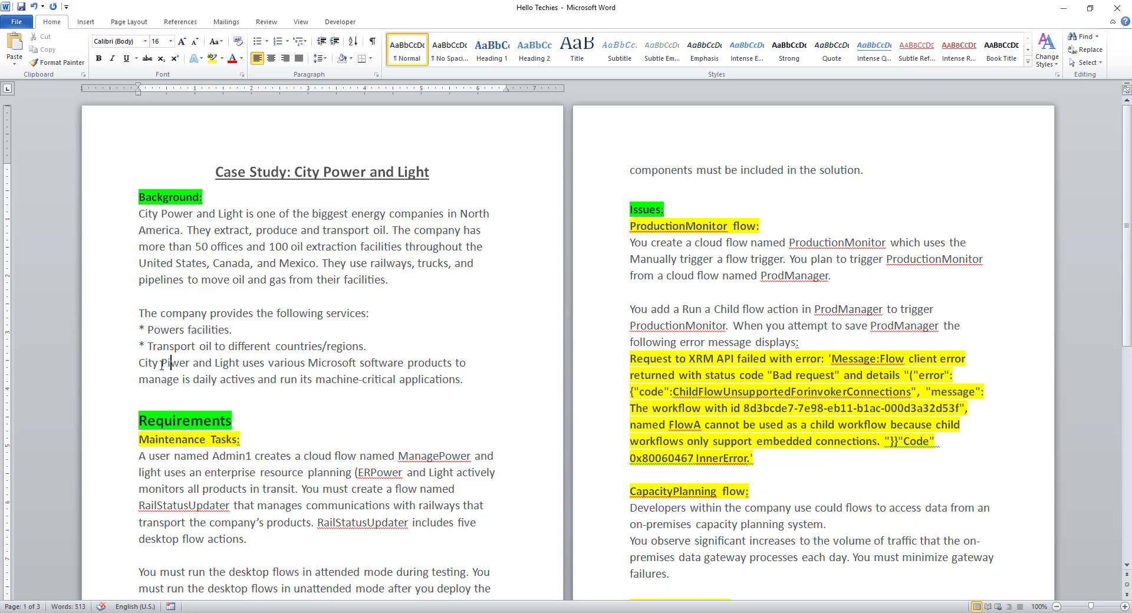
# Step: Insert "pawer" after "uses" in the Background section's last sentence, check both misspellings and save the document
pyautogui.moveTo(161, 365); pyautogui.dragTo(190, 365)
pyautogui.press('Right')
pyautogui.click(268, 365)
pyautogui.write('pawer')
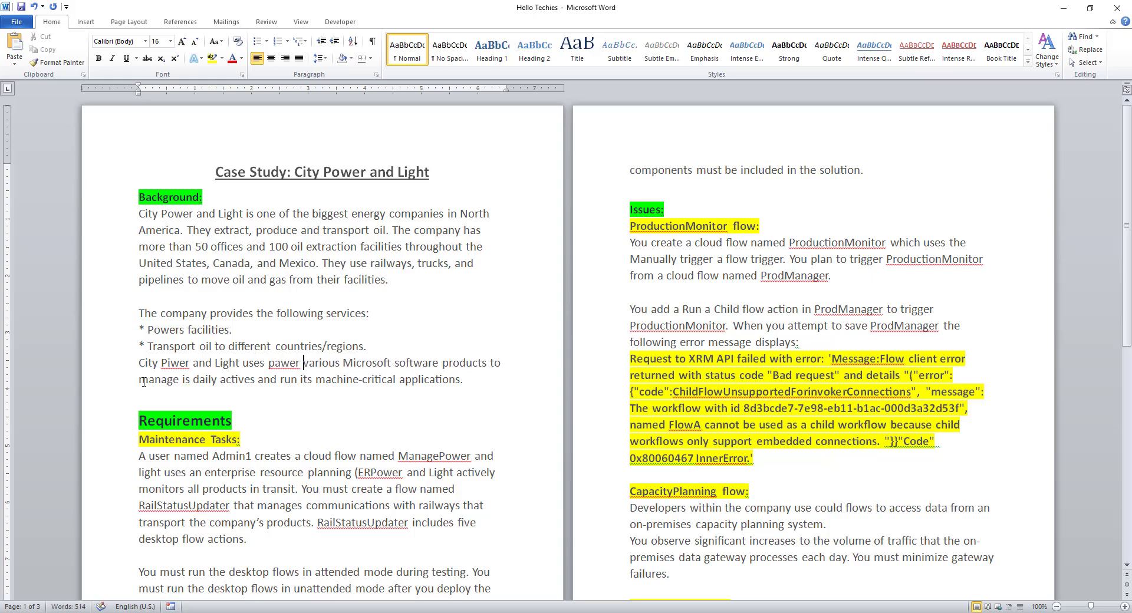
pyautogui.doubleClick(176, 363)
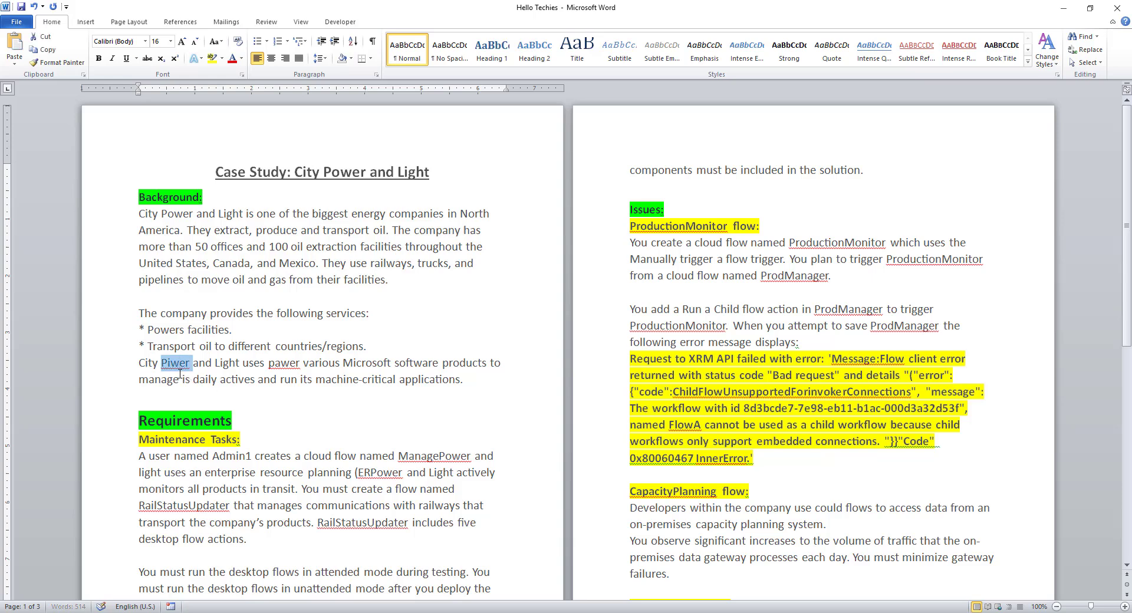
pyautogui.doubleClick(159, 380)
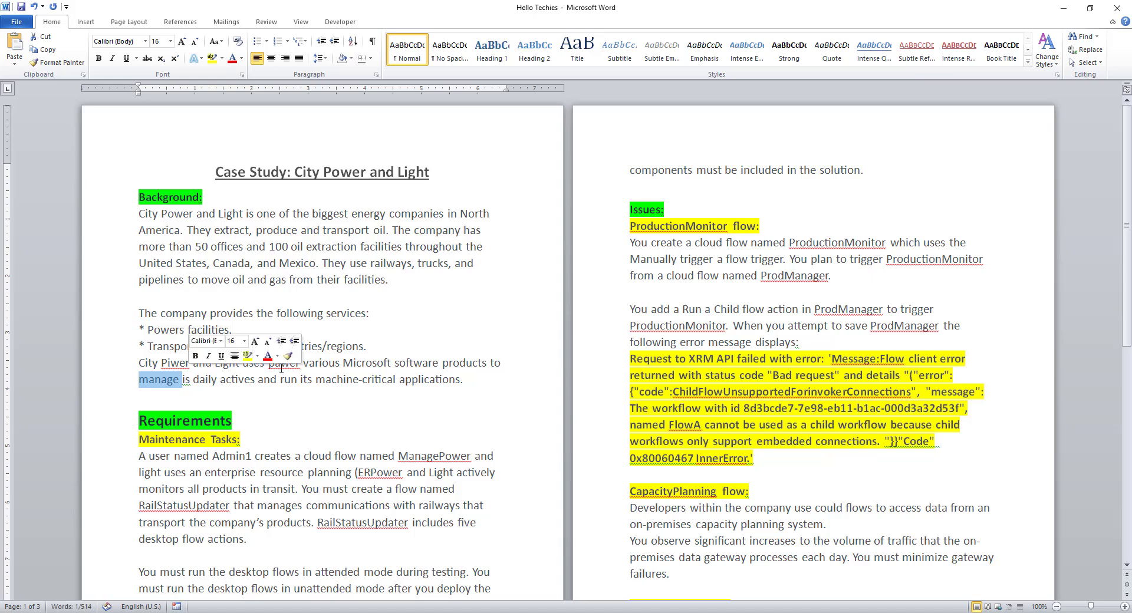
pyautogui.doubleClick(282, 364)
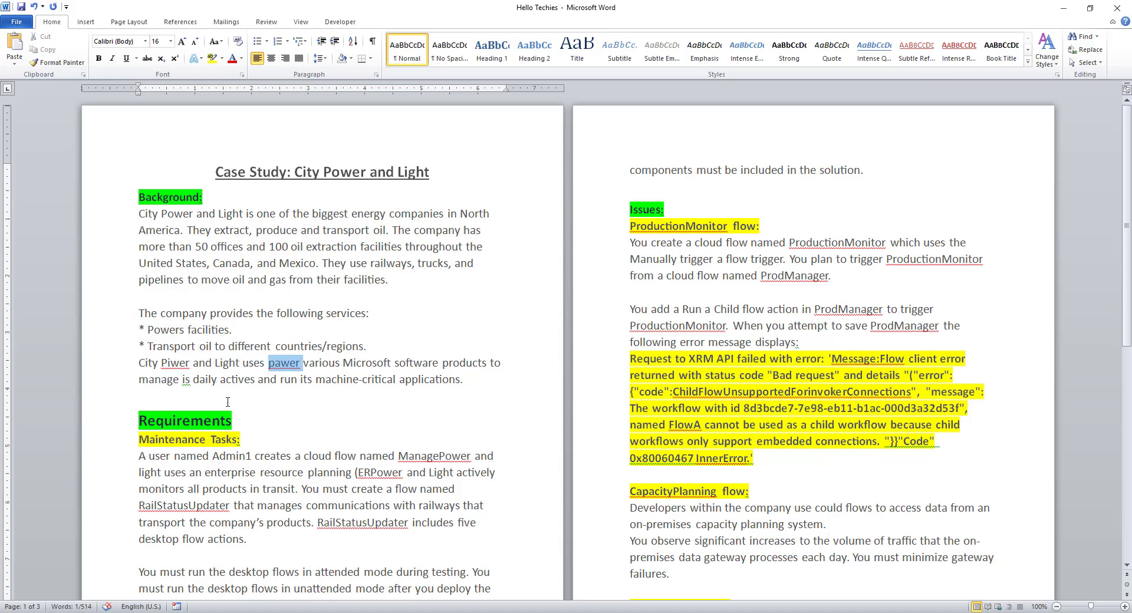
pyautogui.hotkey('ctrl', 's')
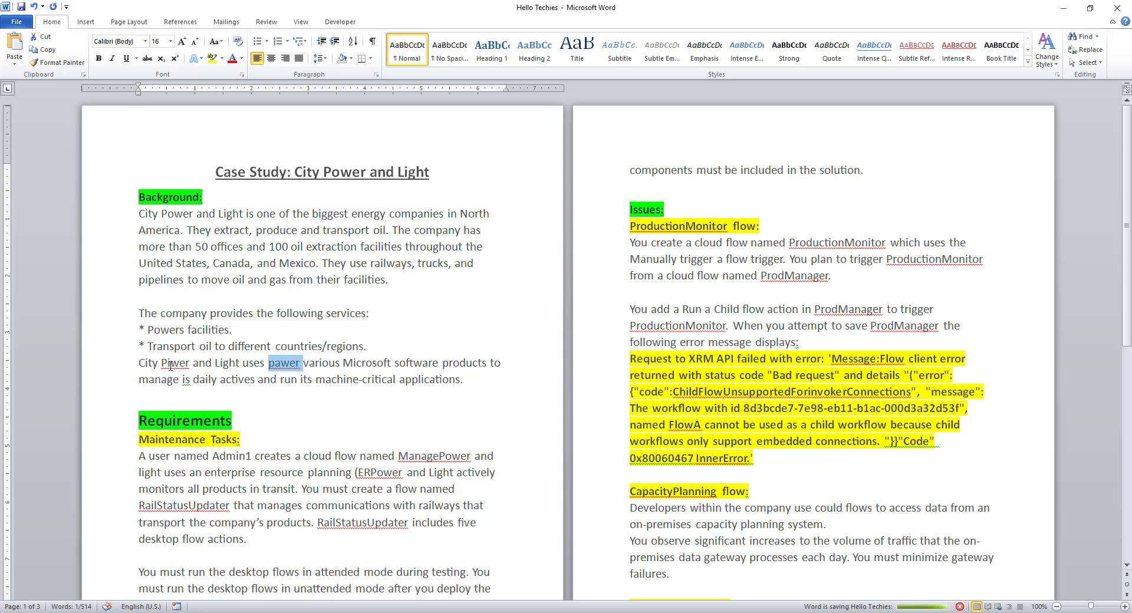
# Step: Switch to Power Automate, check the find and replacement texts, and save the case-sensitive find-and-replace action
pyautogui.doubleClick(170, 364)
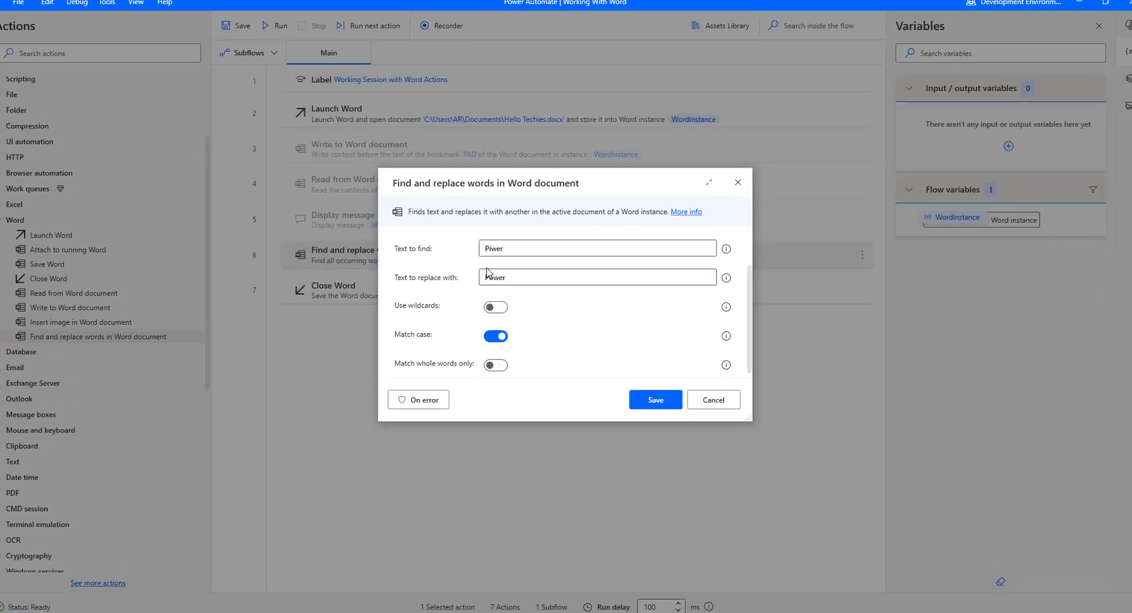
pyautogui.press('Tab')
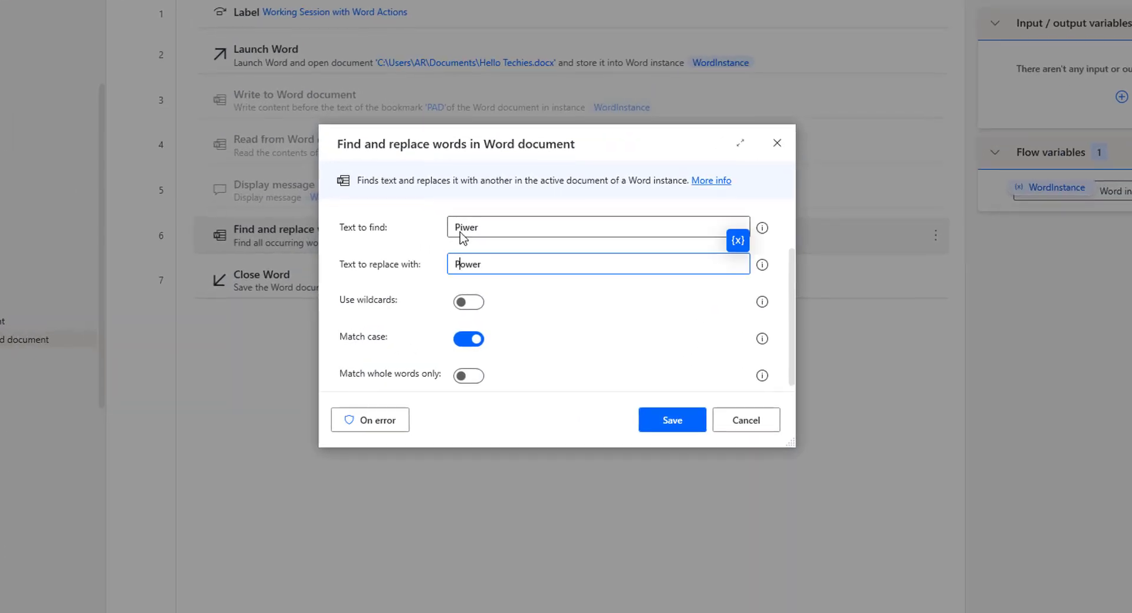
pyautogui.click(461, 265)
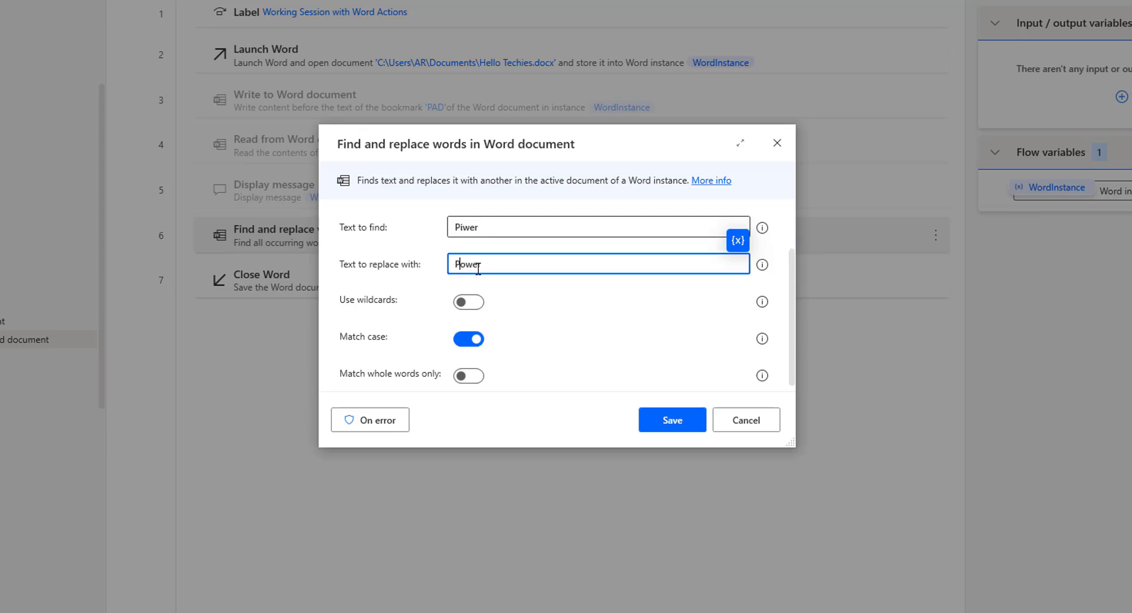
pyautogui.hotkey('shift', 'Tab')
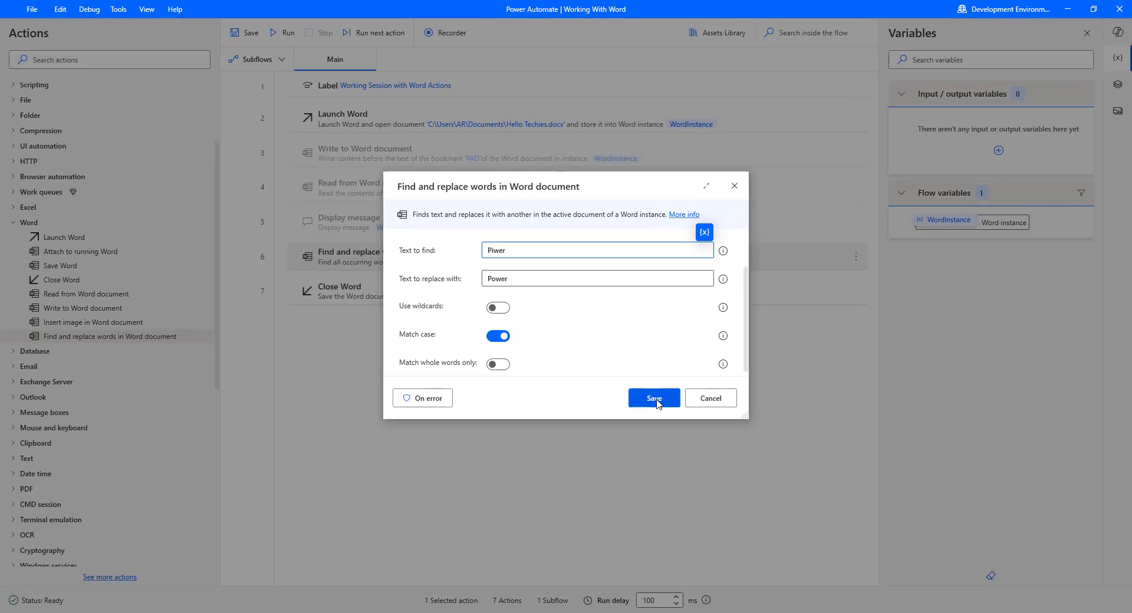
pyautogui.click(656, 401)
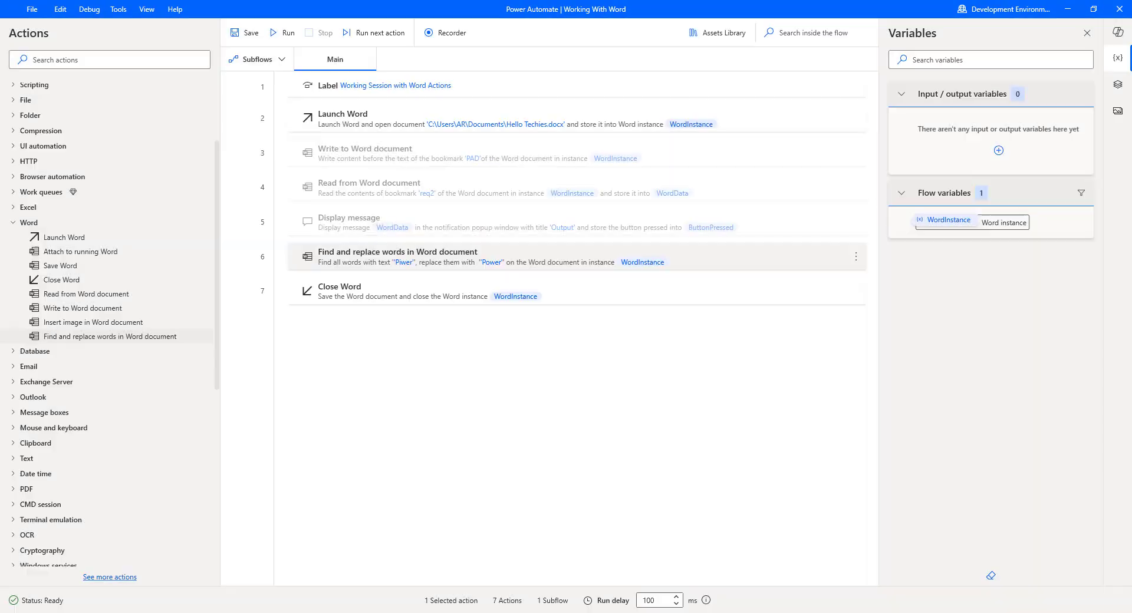
# Step: Run the flow and check the replaced word after "City" in the Background section's last sentence in Word
pyautogui.click(282, 34)
pyautogui.hotkey('alt', 'Tab')
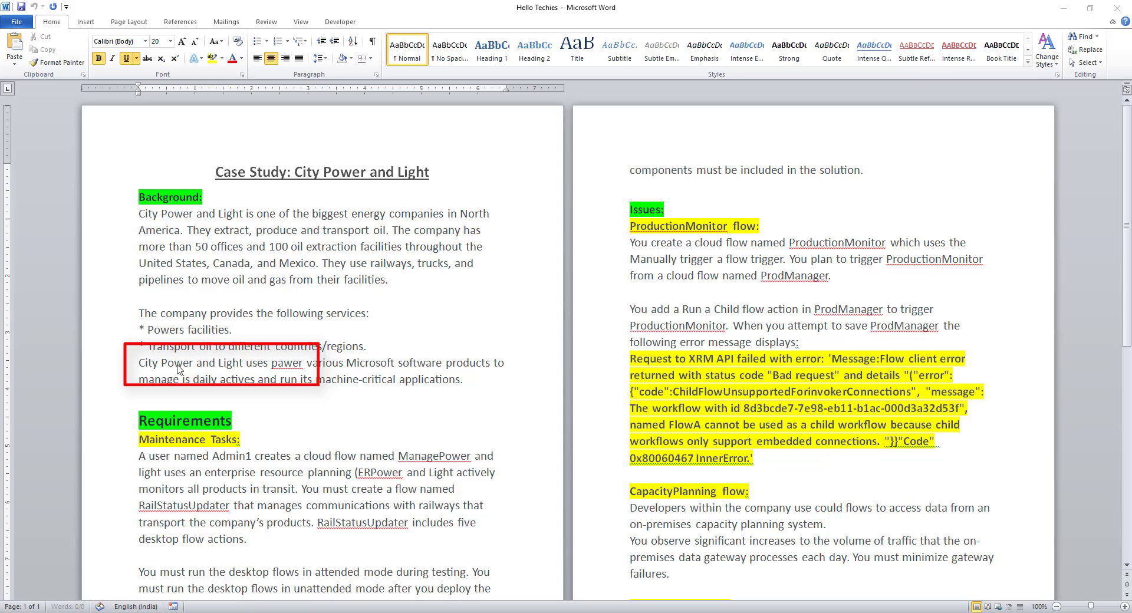
pyautogui.doubleClick(178, 363)
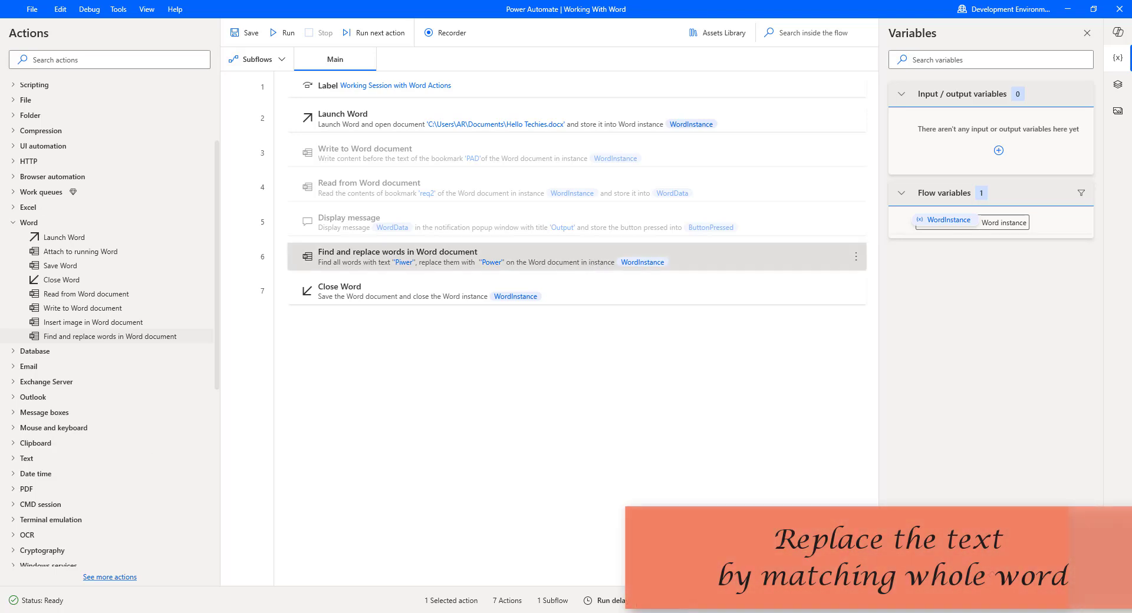
# Step: Reopen the find-and-replace action in Power Automate, enable Match whole words only, and check the text to find
pyautogui.press('Return')
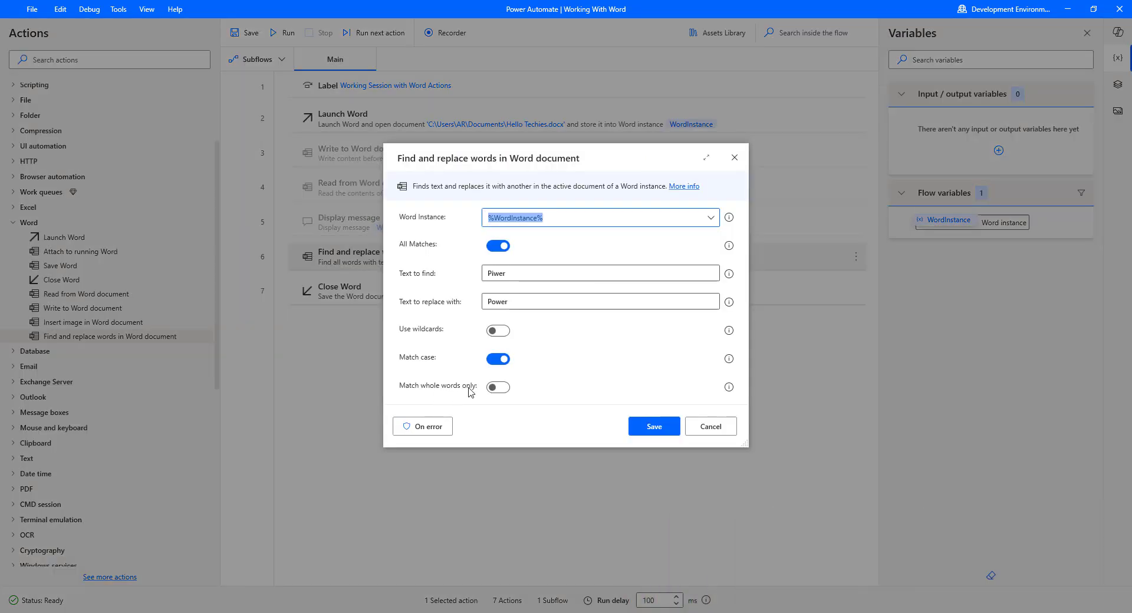
pyautogui.click(500, 389)
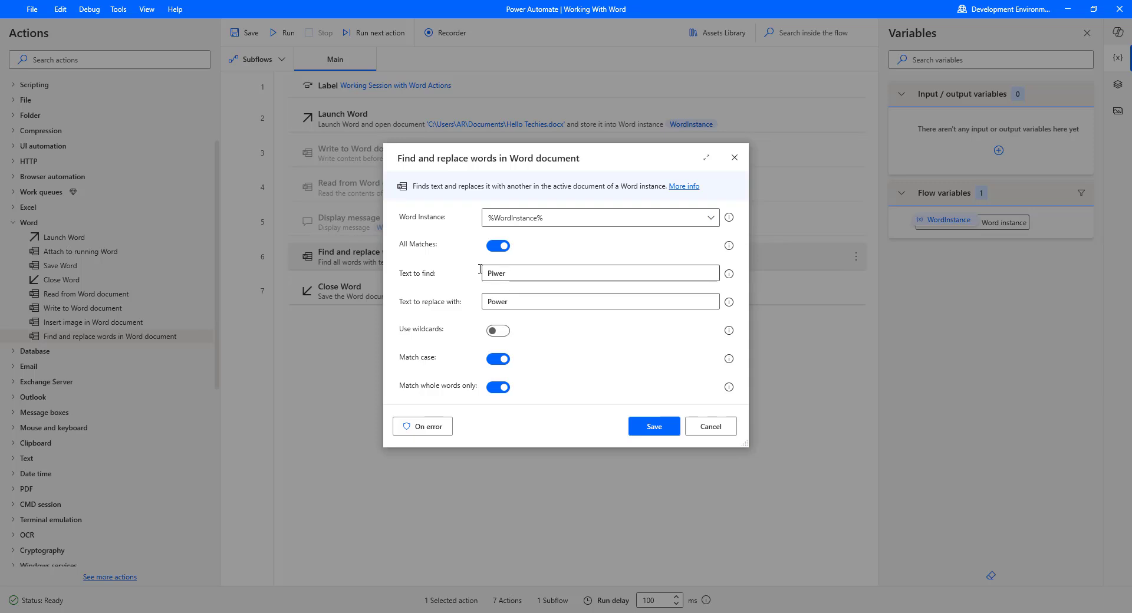
pyautogui.click(497, 273)
pyautogui.doubleClick(531, 273)
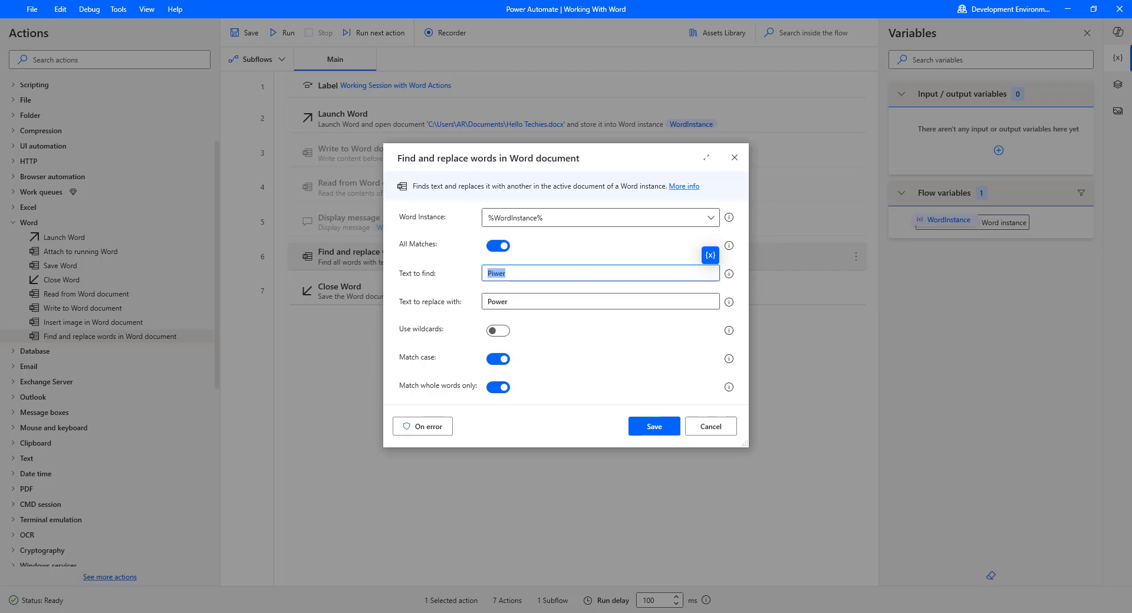
# Step: Switch to the Hello Techies document in Word and change "Power" after "City" to "Piwer" in the Background section's last sentence
pyautogui.moveTo(349, 594)
pyautogui.click(366, 576)
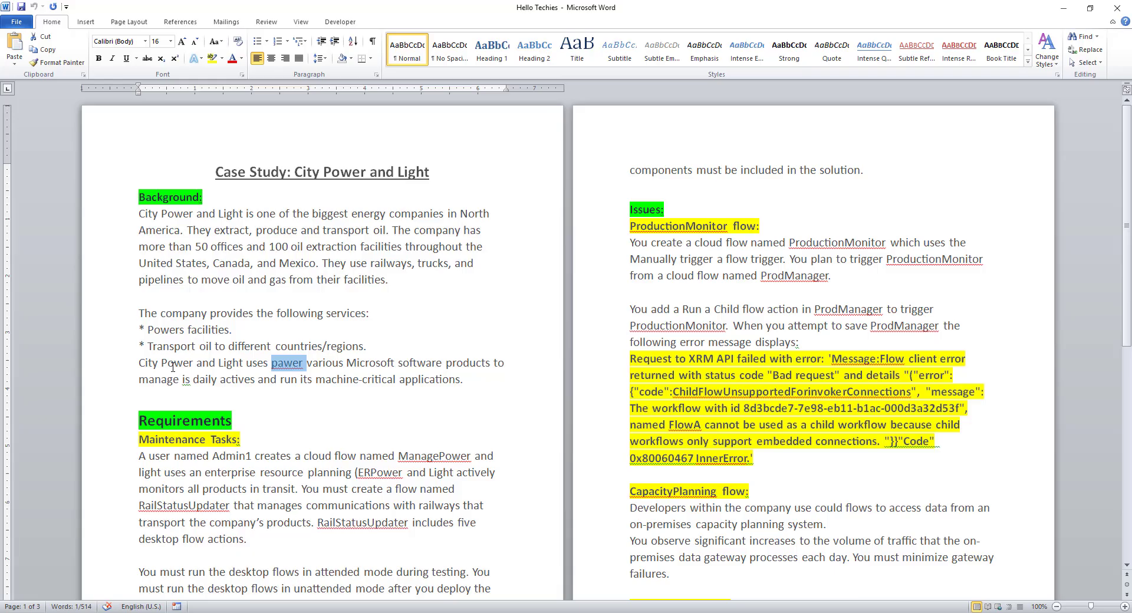
pyautogui.click(172, 366)
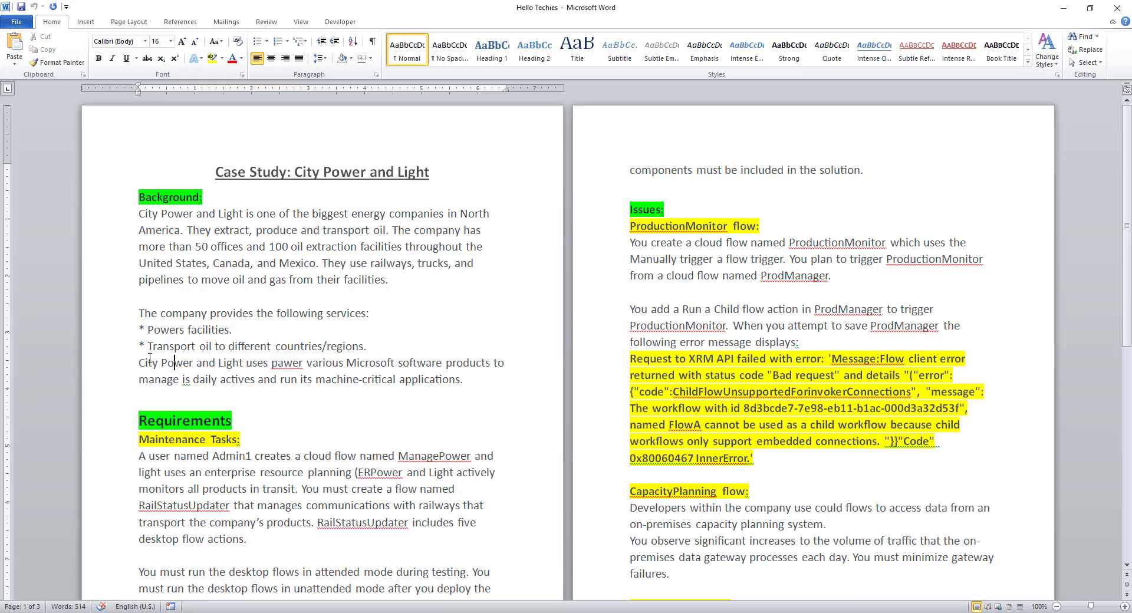
pyautogui.keyDown('shift'); pyautogui.click(260, 359); pyautogui.keyUp('shift')
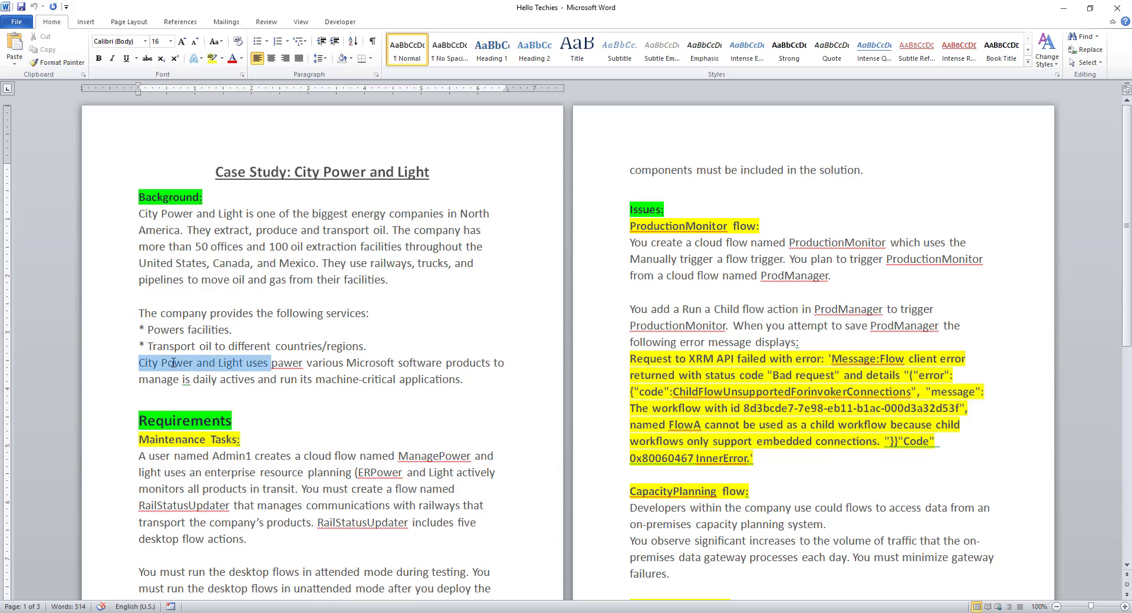
pyautogui.click(174, 362)
pyautogui.press('BackSpace')
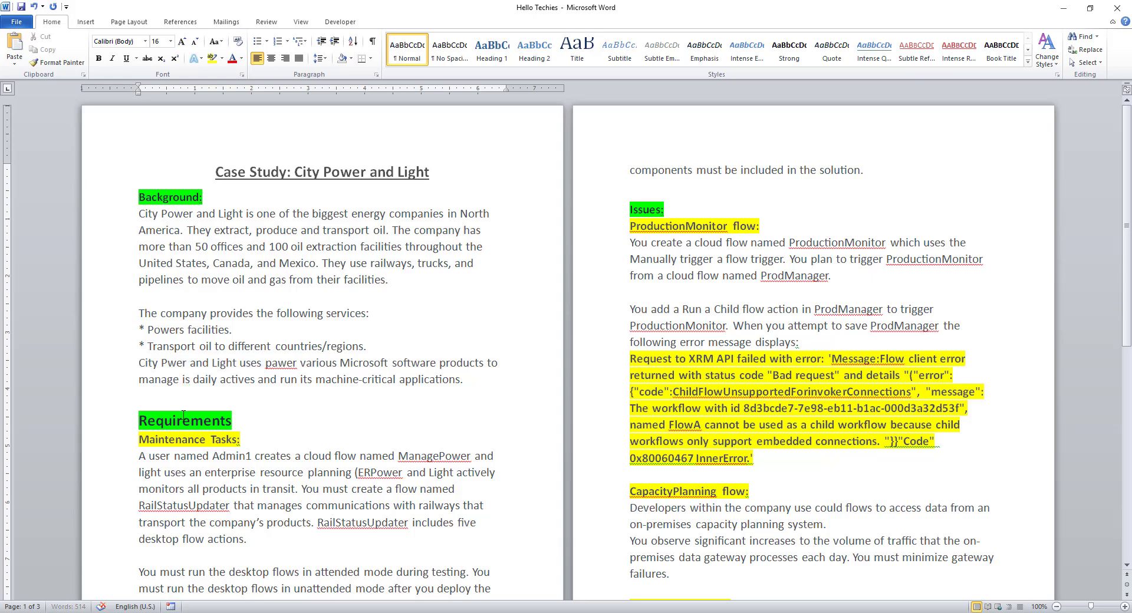
pyautogui.write('i')
# Step: Change "pawer" to "Piwers" in the Background section's last sentence and check both misspelled words
pyautogui.click(276, 364)
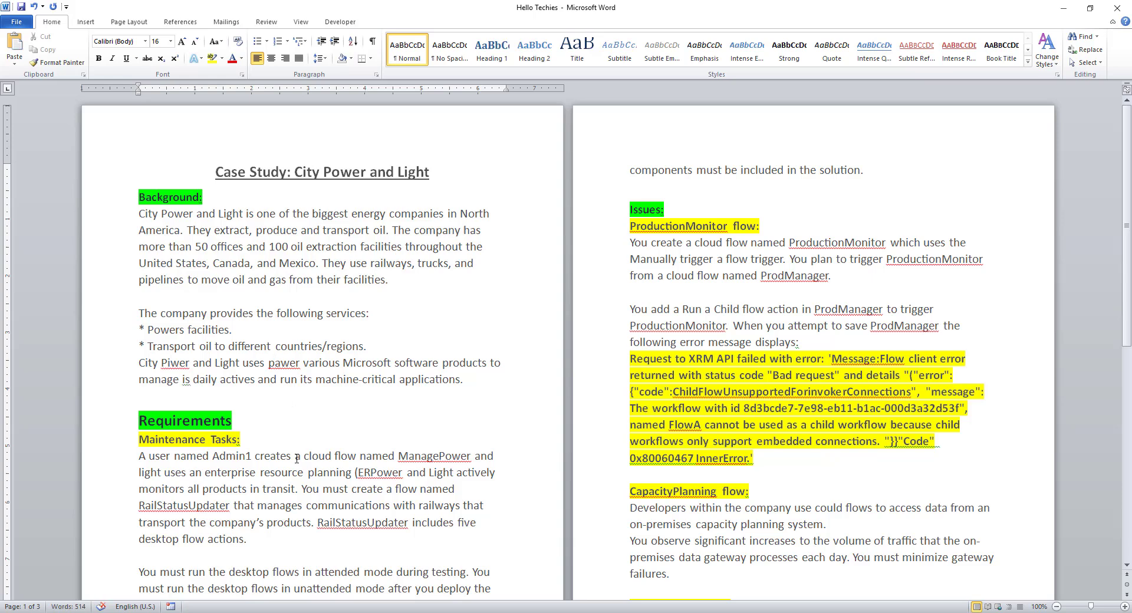
pyautogui.press('BackSpace')
pyautogui.write('P')
pyautogui.press('Delete')
pyautogui.write('i')
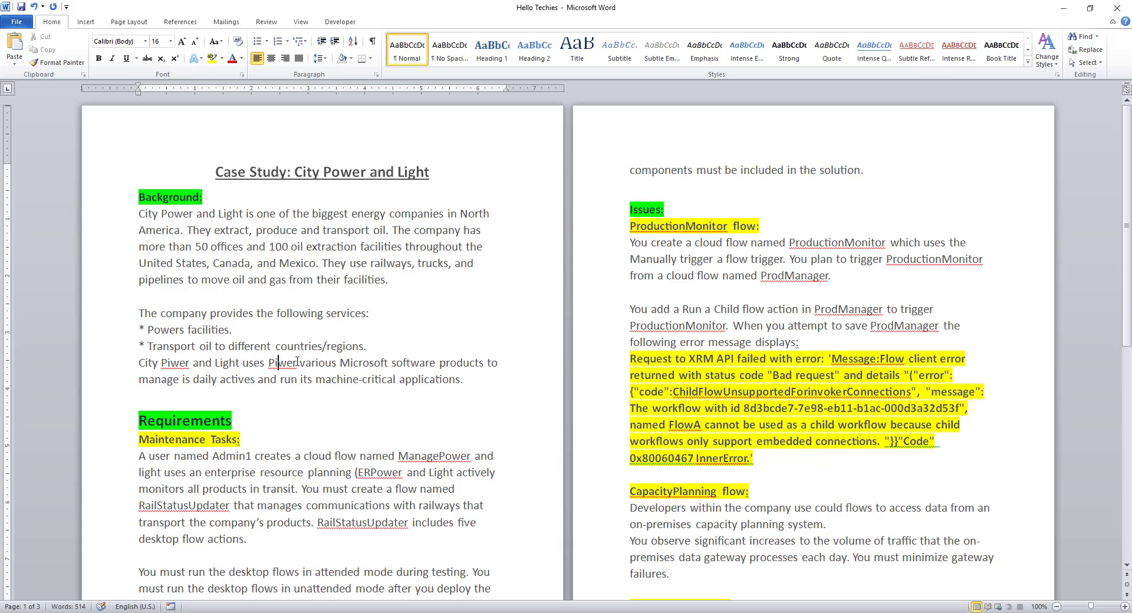
pyautogui.write('s')
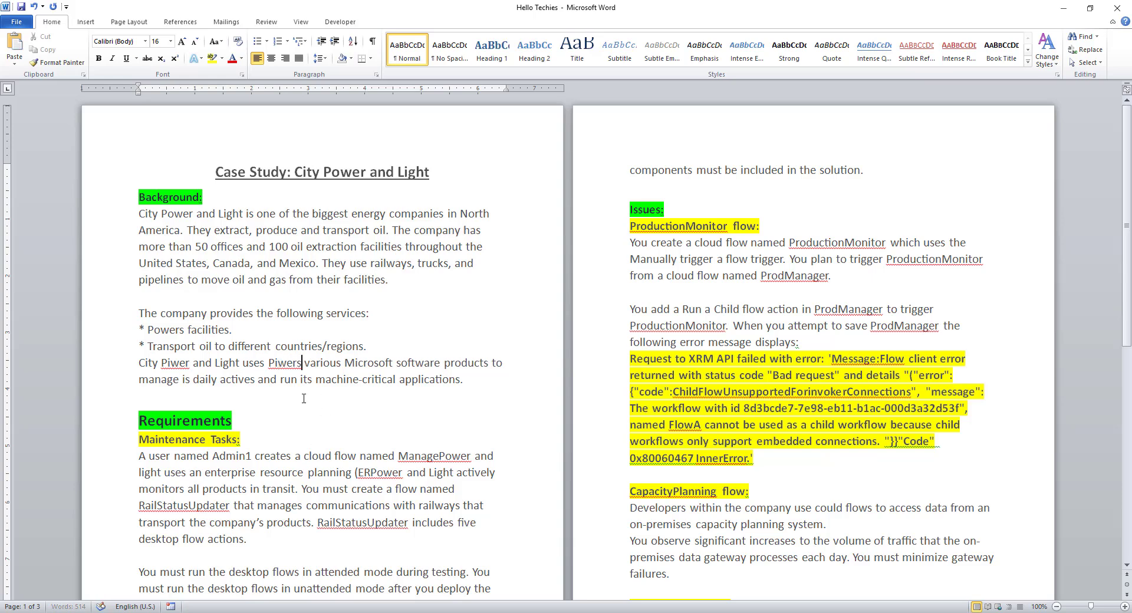
pyautogui.doubleClick(284, 363)
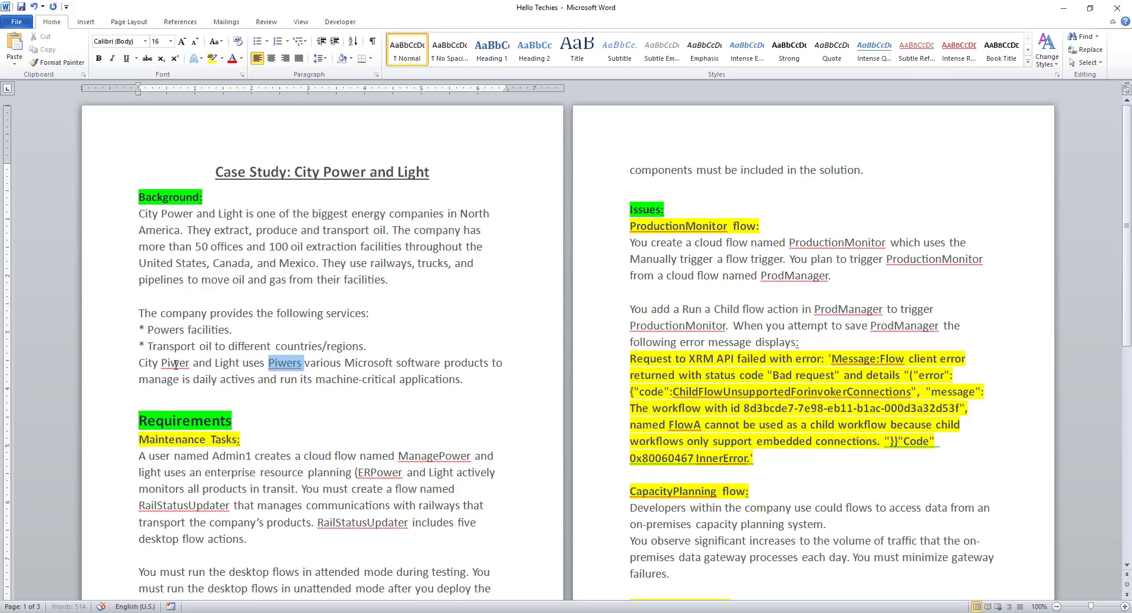
pyautogui.doubleClick(175, 364)
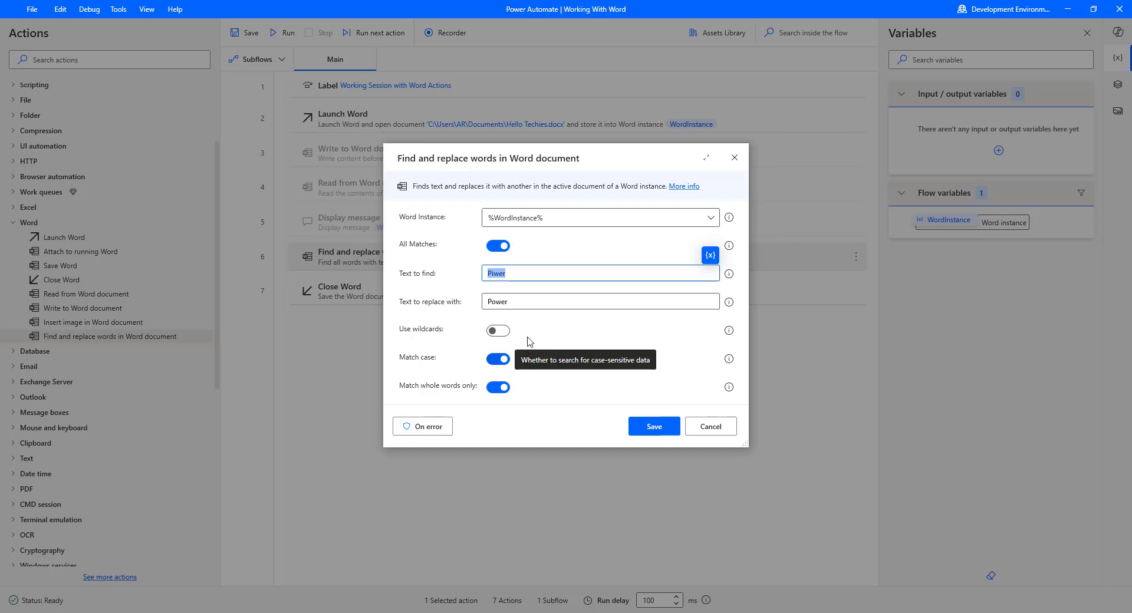
# Step: Save the whole-word find-and-replace action in Power Automate and run the flow, checking both test words in the Word document
pyautogui.click(653, 428)
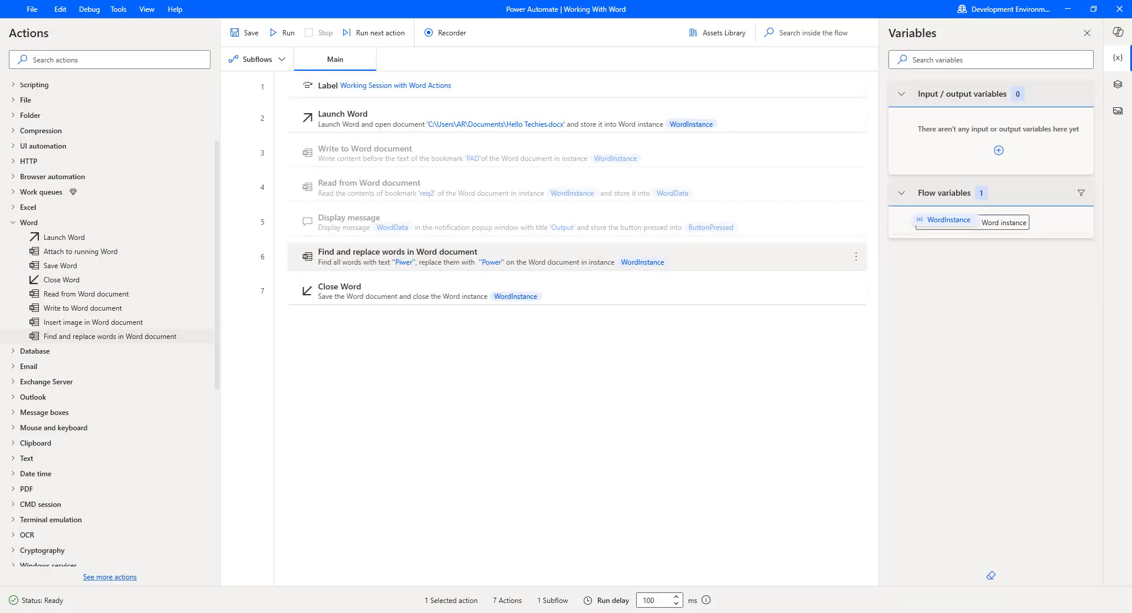
pyautogui.click(281, 33)
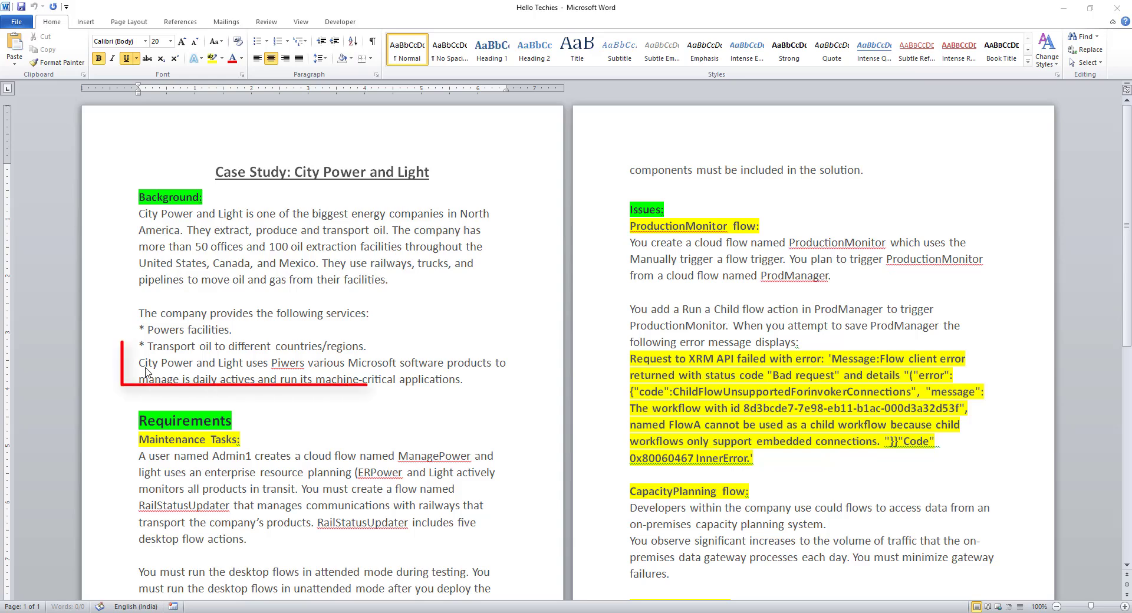
pyautogui.doubleClick(184, 367)
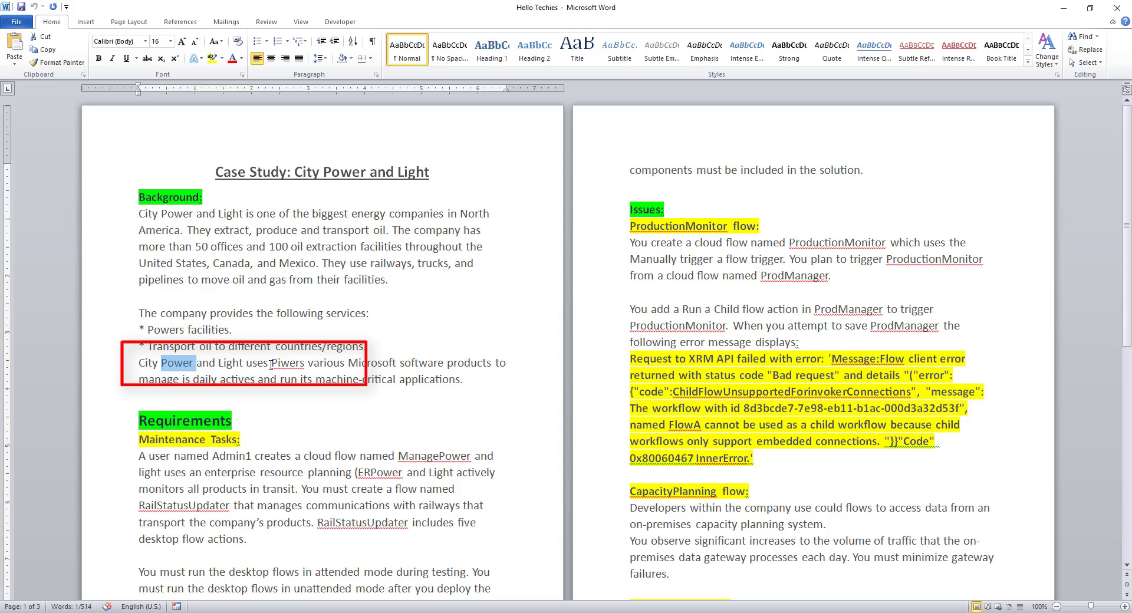
pyautogui.moveTo(272, 363); pyautogui.dragTo(306, 366)
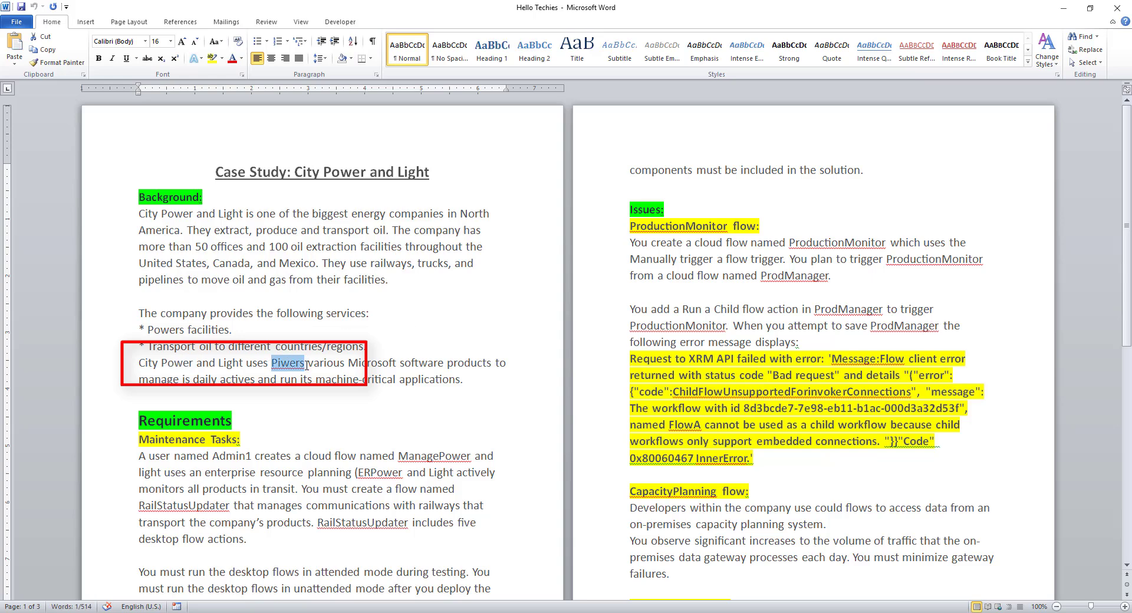